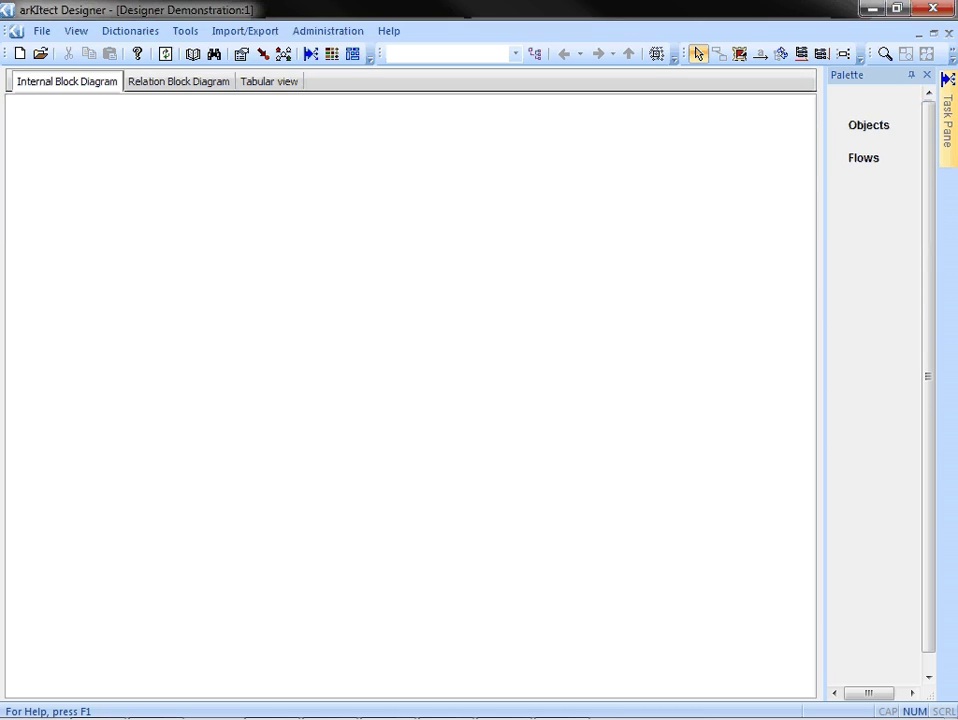
Step: Show the Rules and Filters panel via View > Display and select the Designer Demonstration project root
click(76, 31)
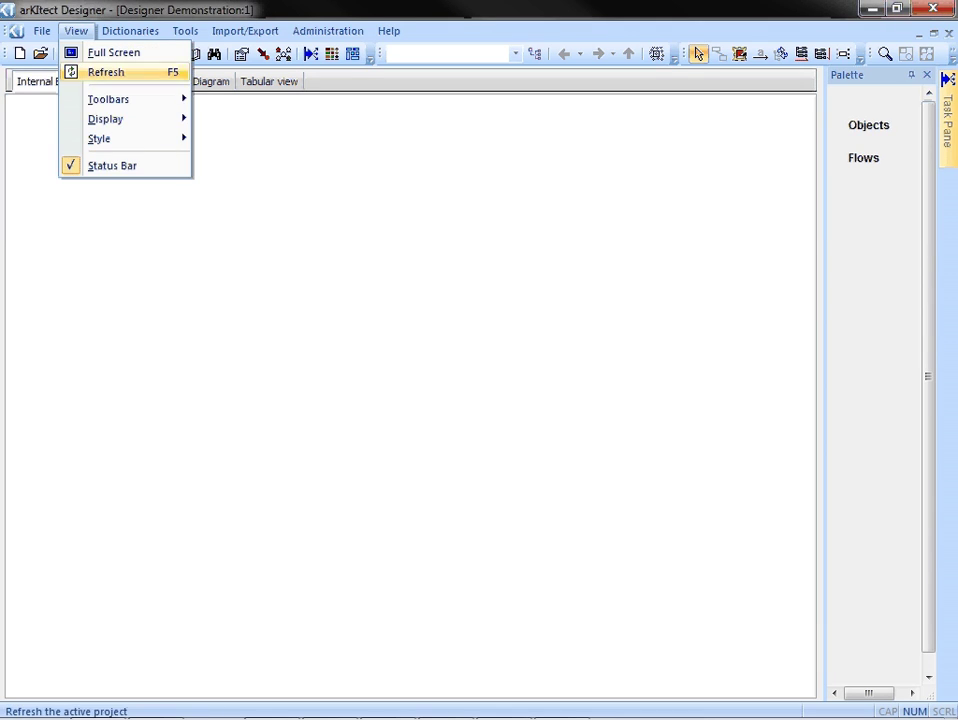
mouse_move(110, 119)
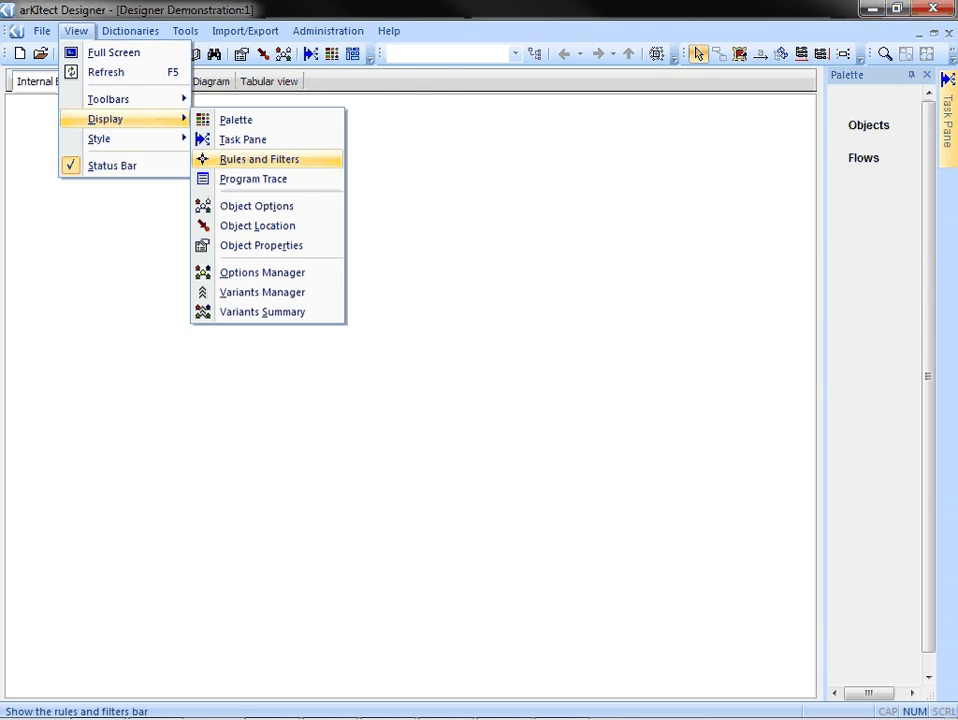
click(250, 158)
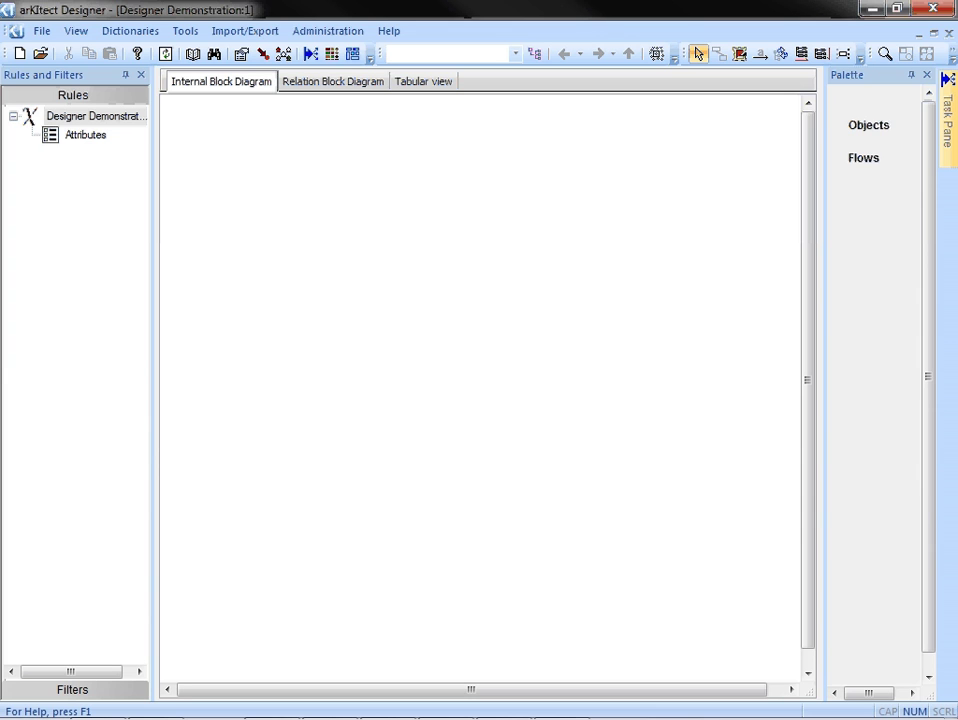
click(100, 116)
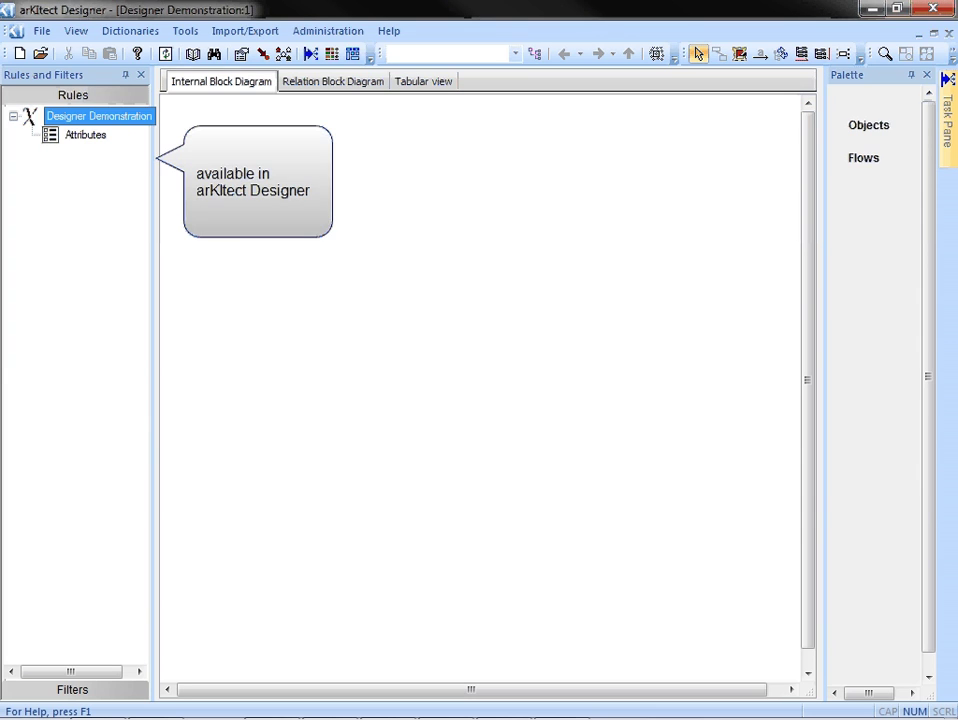
Step: Add a System rule type to the project root
right_click(130, 116)
click(190, 124)
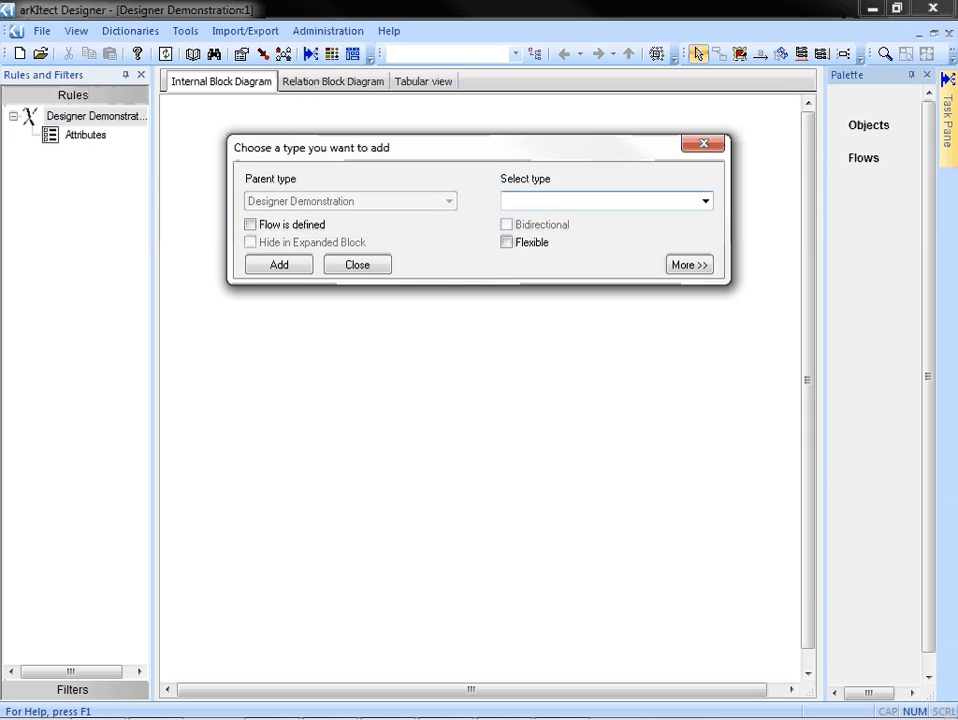
key(Down)
key(Return)
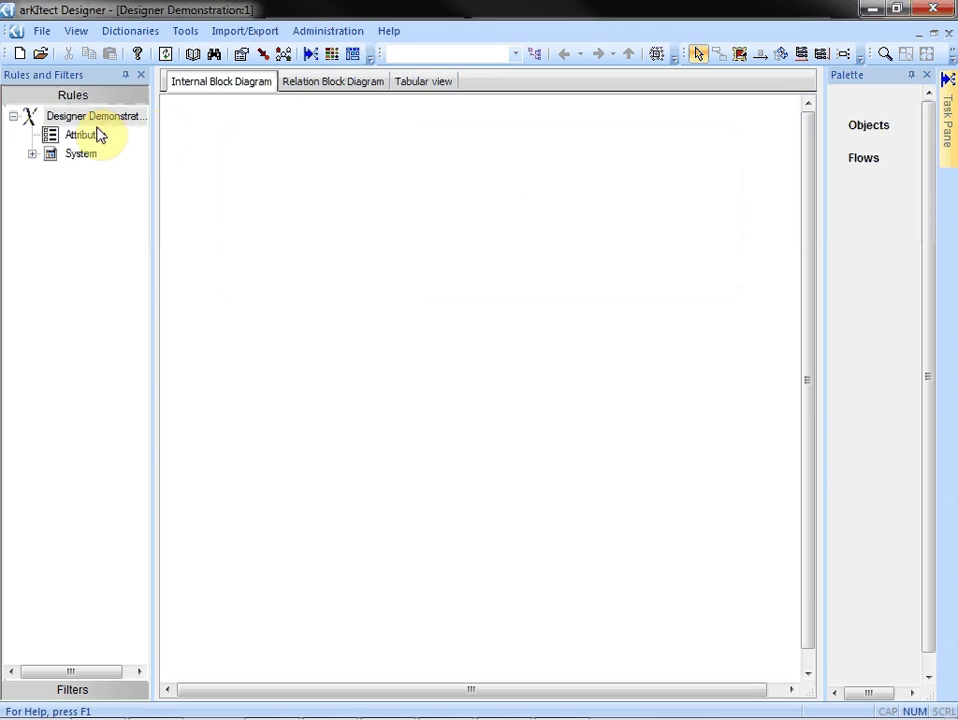
click(86, 117)
Step: Add Component as a child type of System
right_click(87, 155)
click(108, 168)
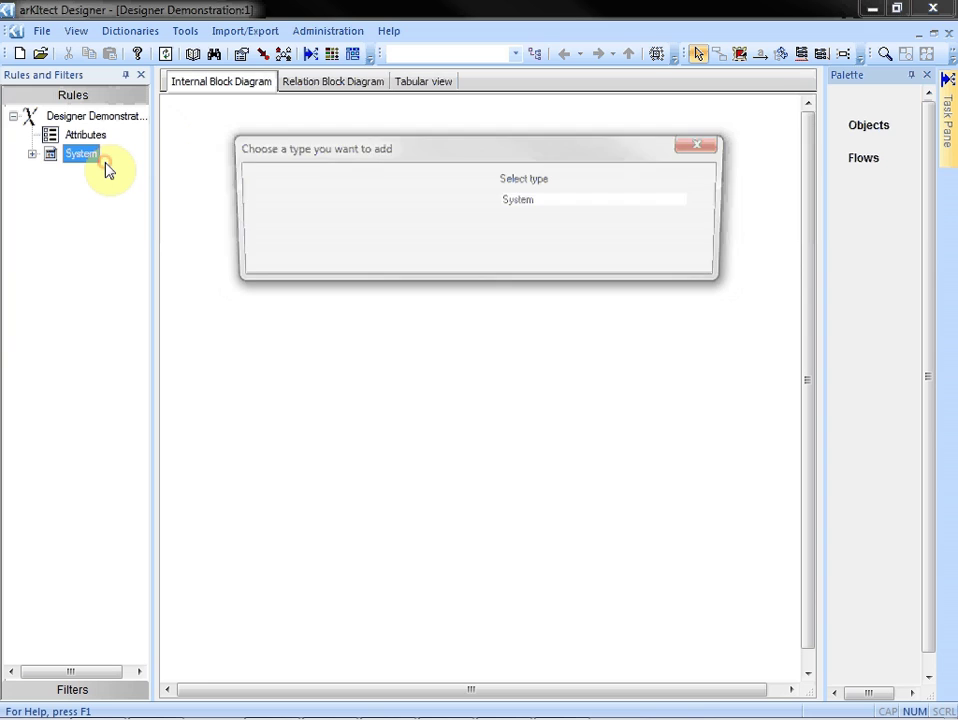
text(Component)
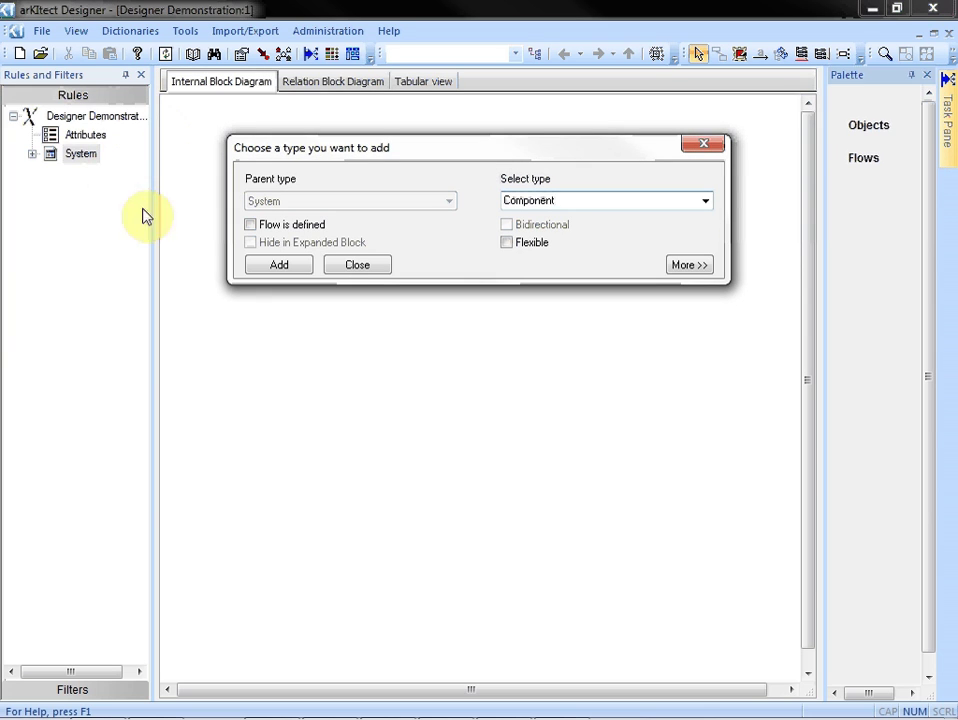
click(279, 265)
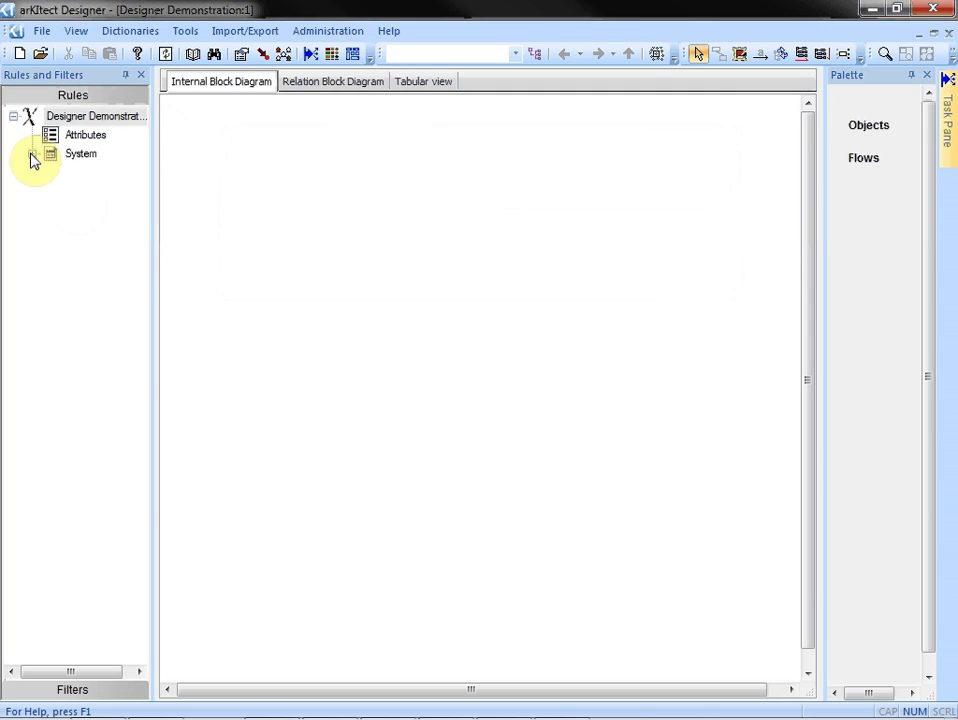
Step: Add Data Flow under System, with Flow is defined checked
click(31, 155)
right_click(79, 155)
click(121, 168)
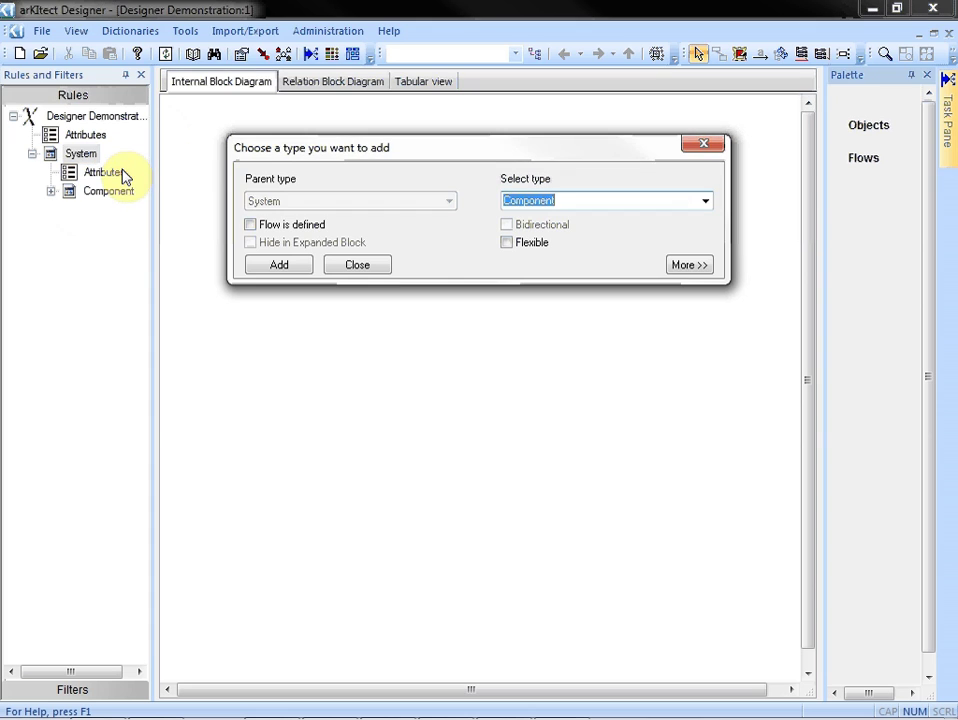
text(Data Flow)
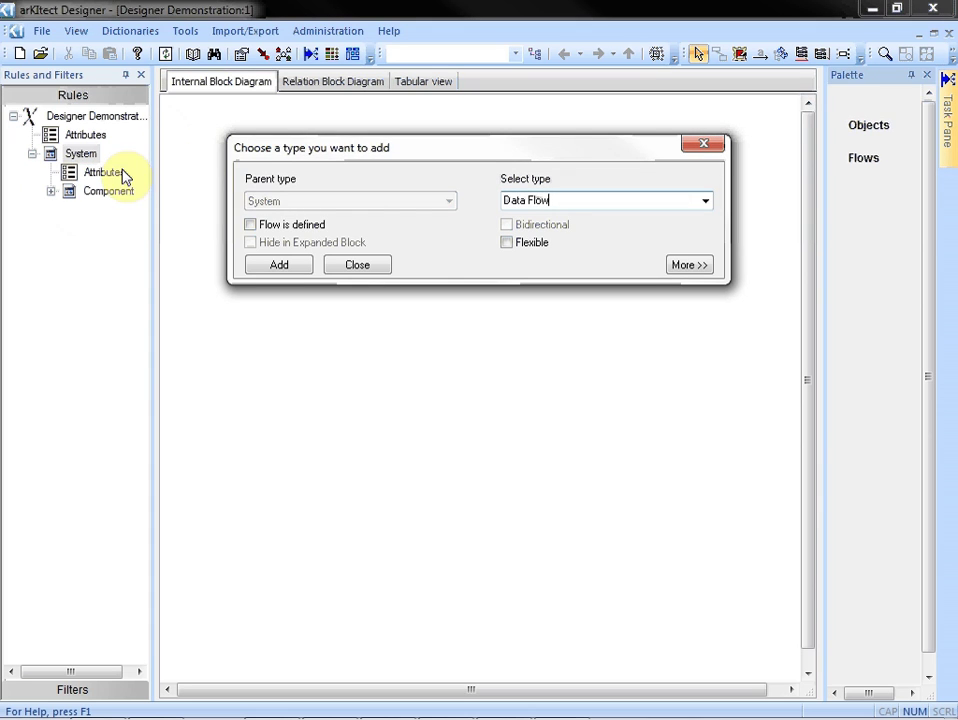
click(250, 224)
click(271, 265)
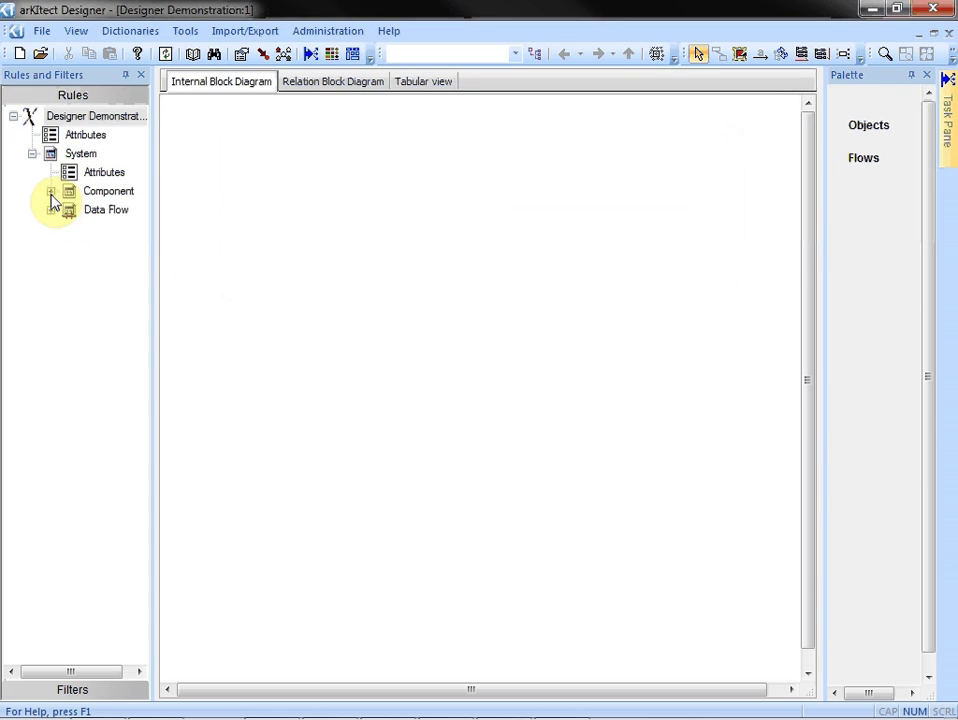
Step: Add Data Flow as a flow type under Component
right_click(92, 195)
click(148, 207)
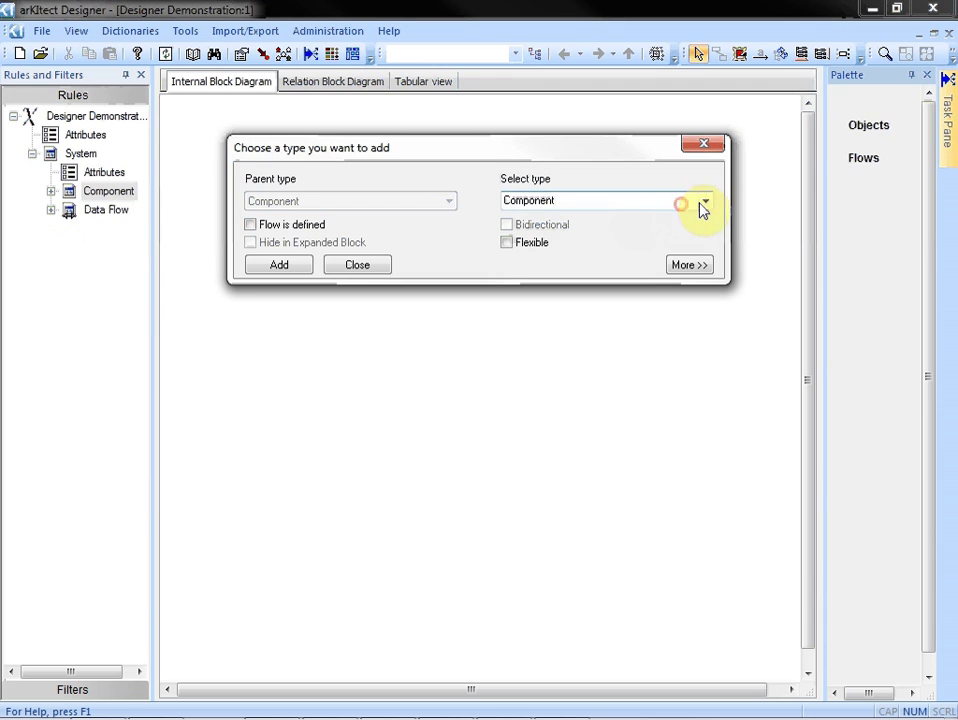
click(704, 204)
click(665, 230)
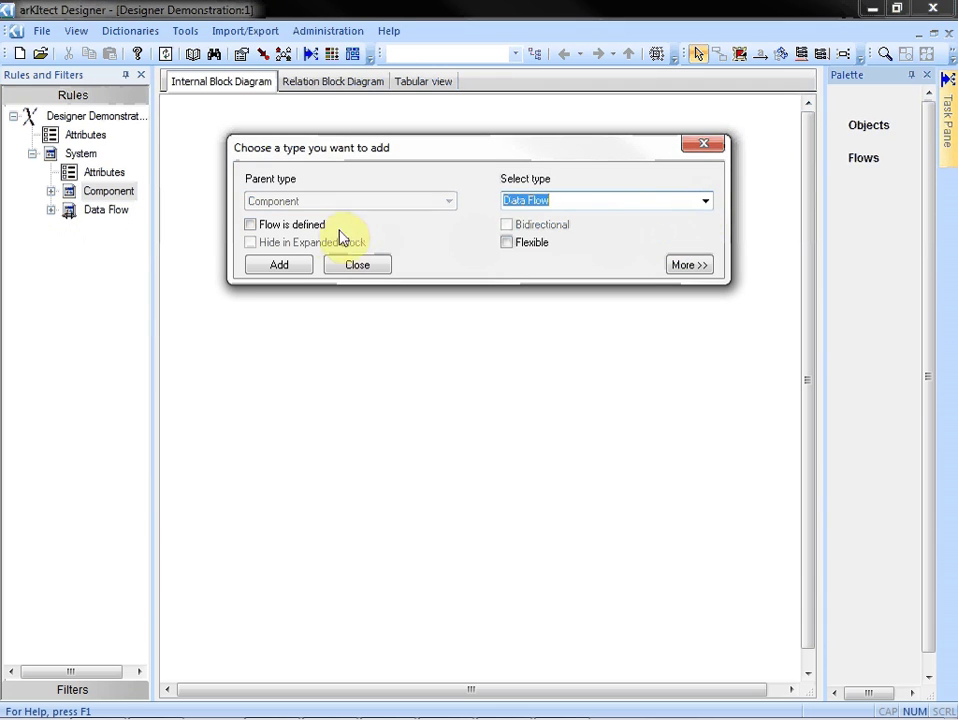
click(278, 226)
click(275, 265)
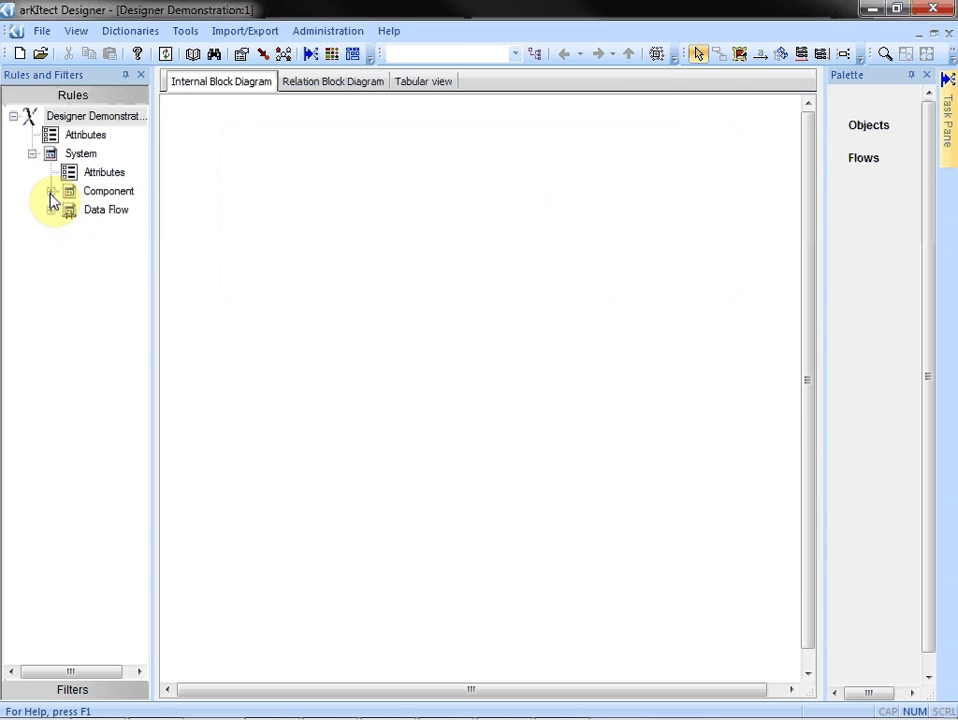
Step: Copy the System type by dragging it so System nests within System
click(51, 191)
click(80, 154)
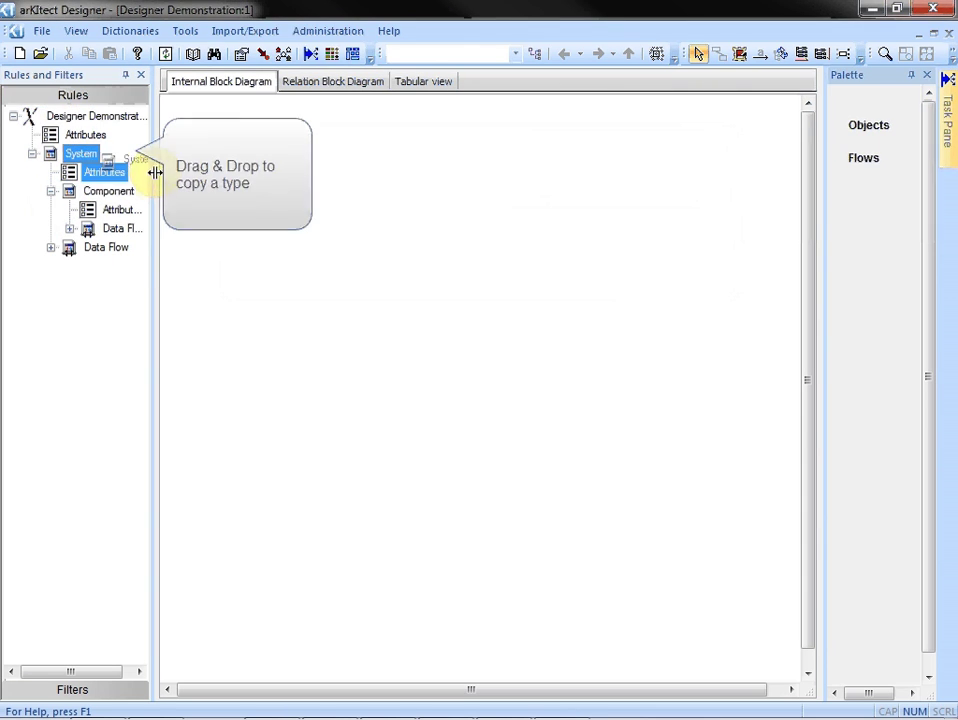
drag(97, 158, 95, 116)
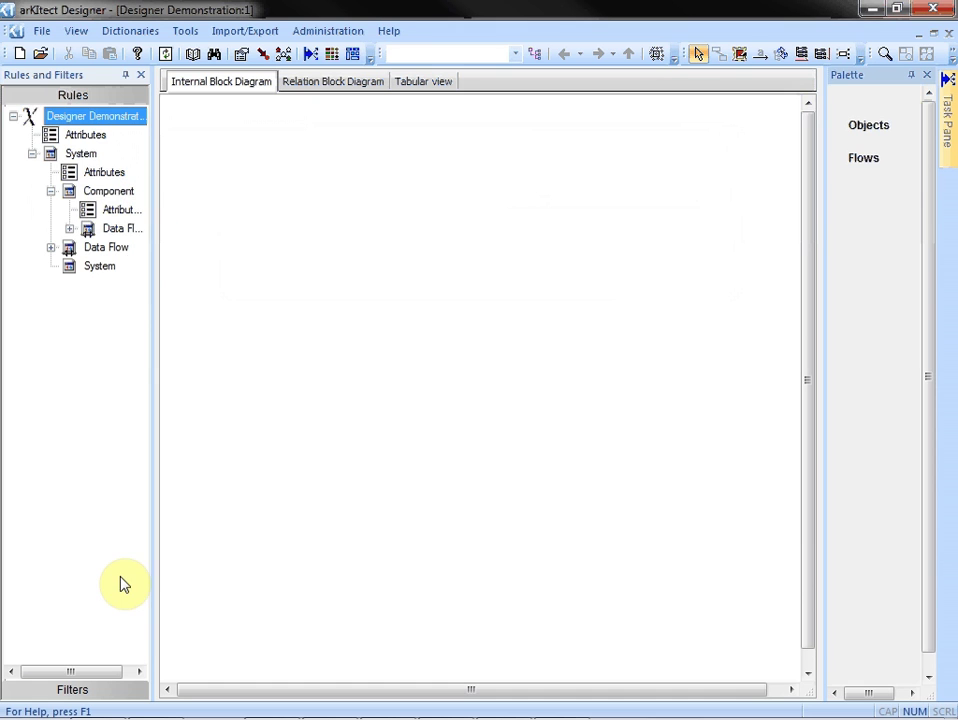
Step: In the Filters tab, add a filter named 'System architecture' with Copy rules checked
click(125, 690)
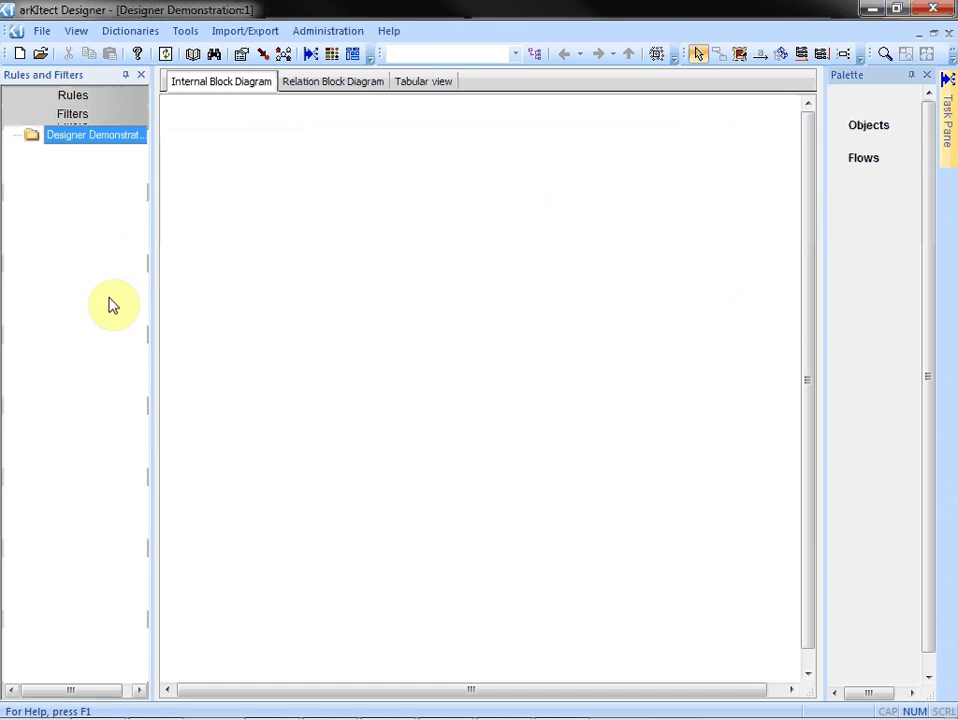
right_click(85, 146)
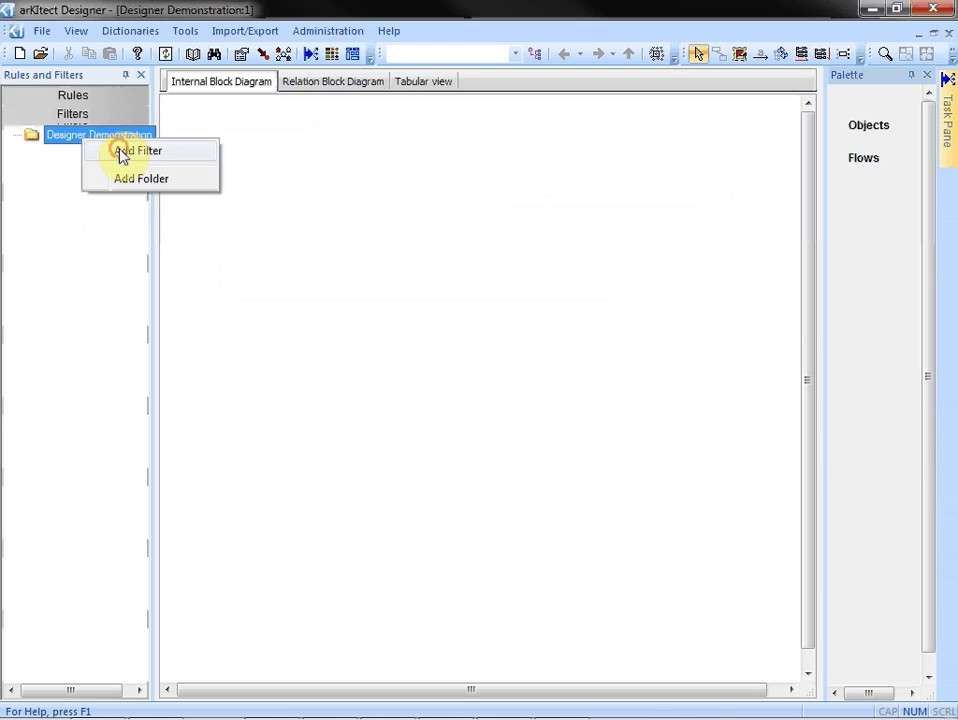
click(136, 151)
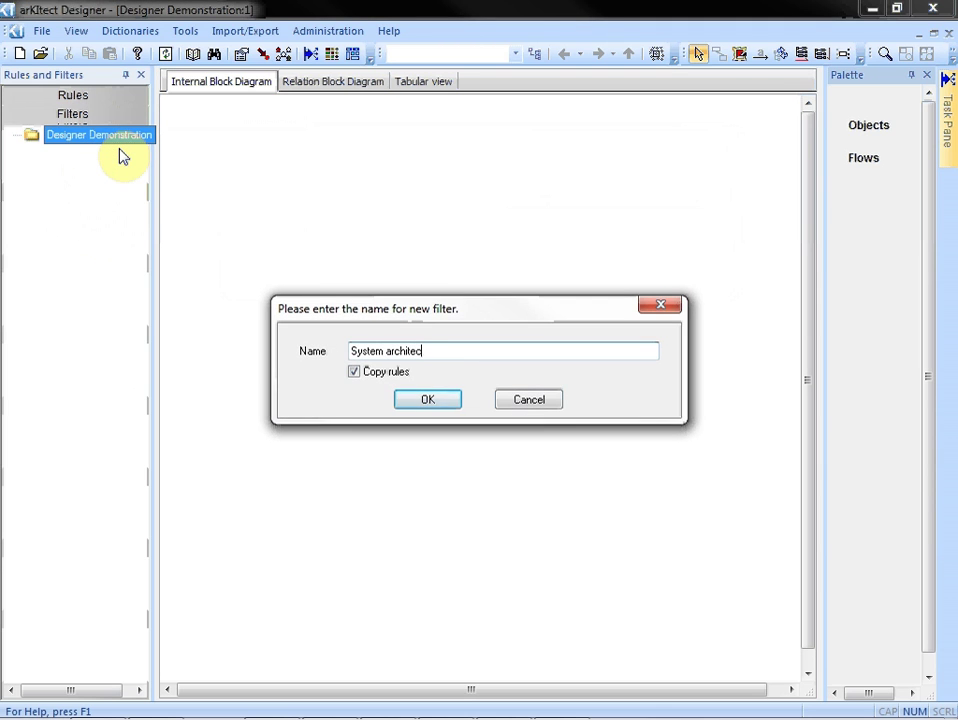
click(446, 400)
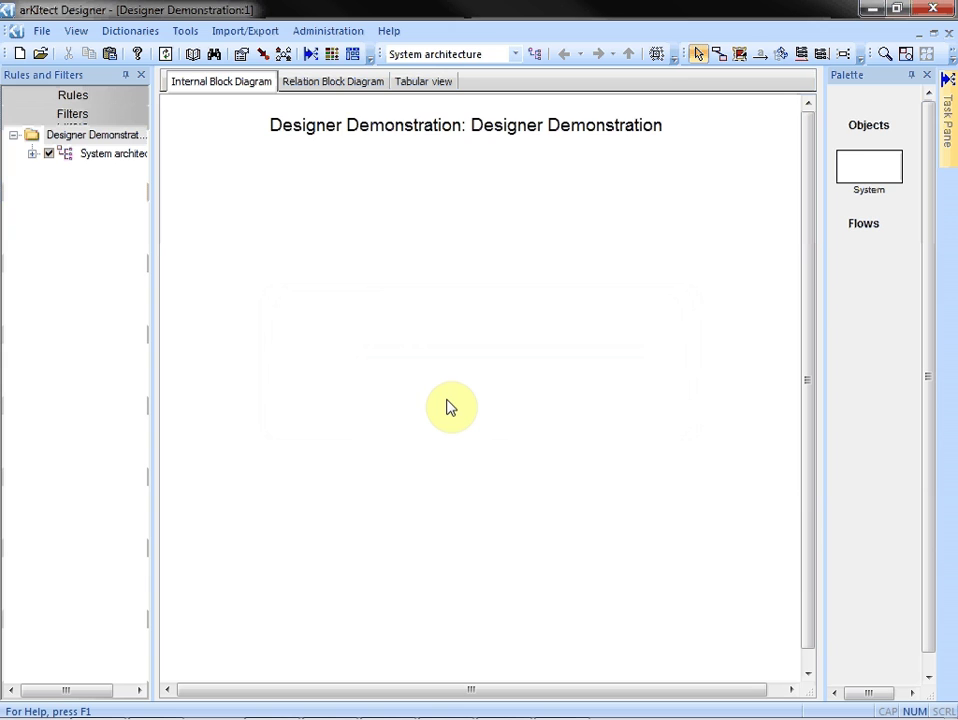
Step: Place a System block on the diagram with System_1 inside it
drag(889, 168, 370, 257)
click(389, 376)
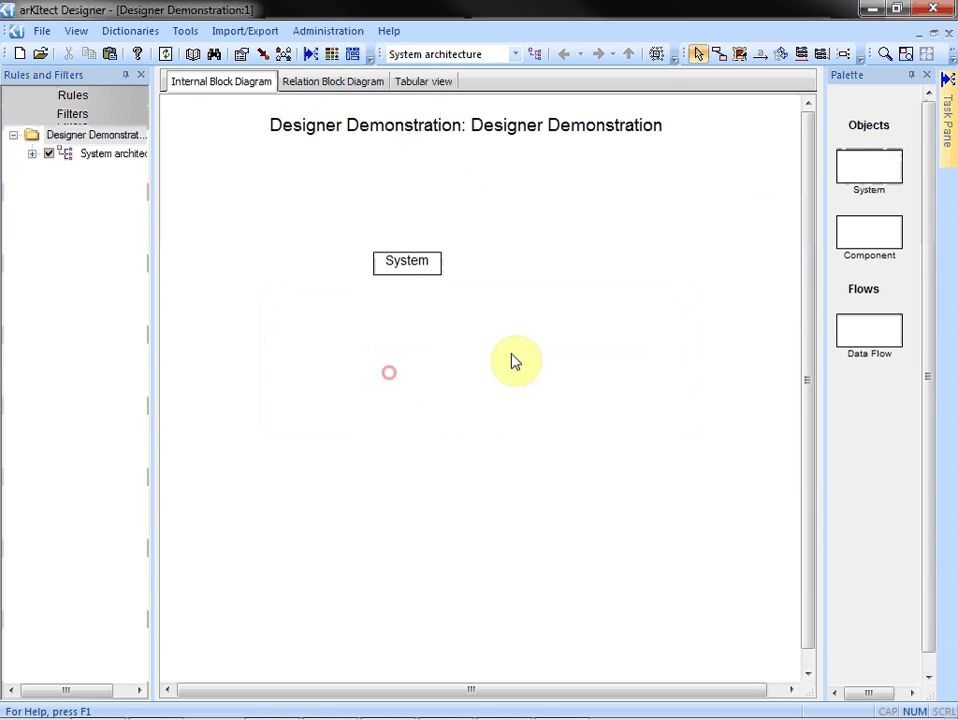
drag(857, 175, 417, 273)
click(420, 401)
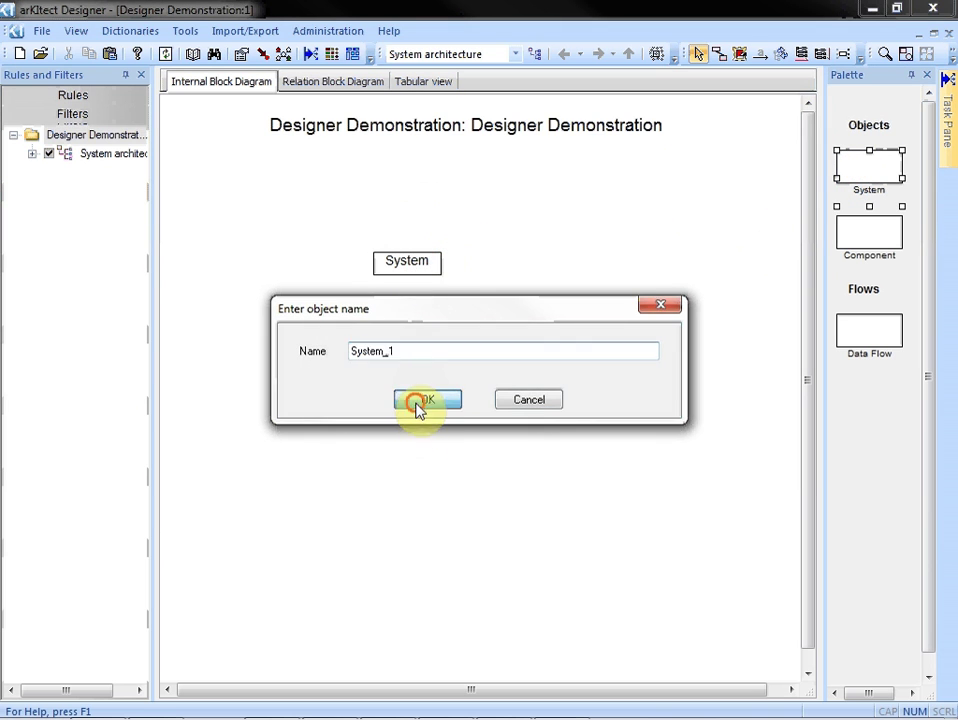
Step: Expand the System block and enlarge it down and to the left
right_click(404, 263)
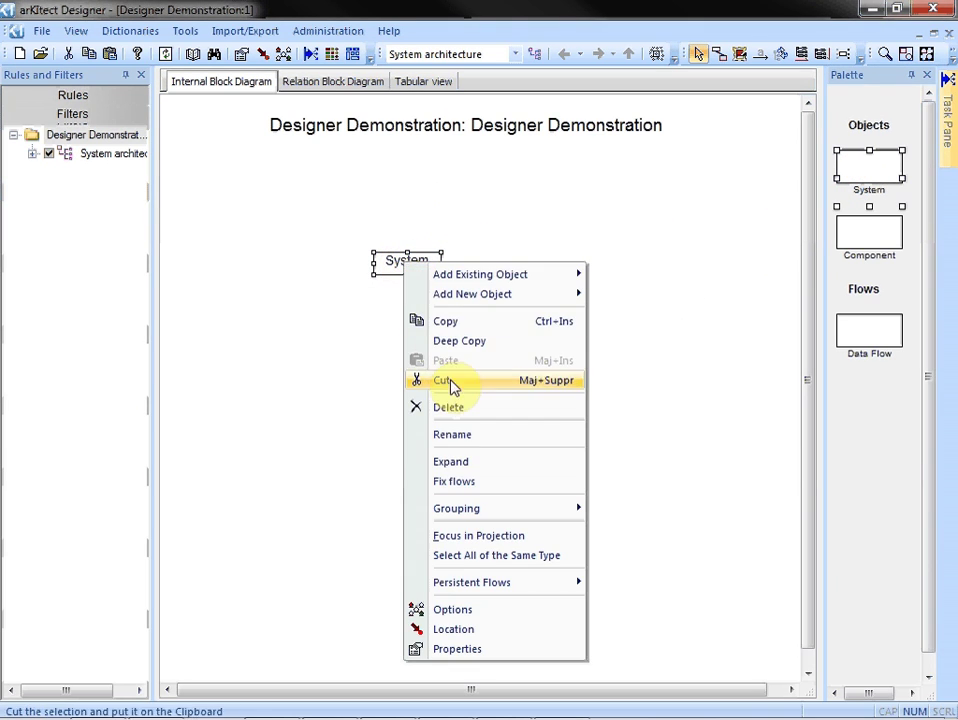
click(477, 459)
click(480, 260)
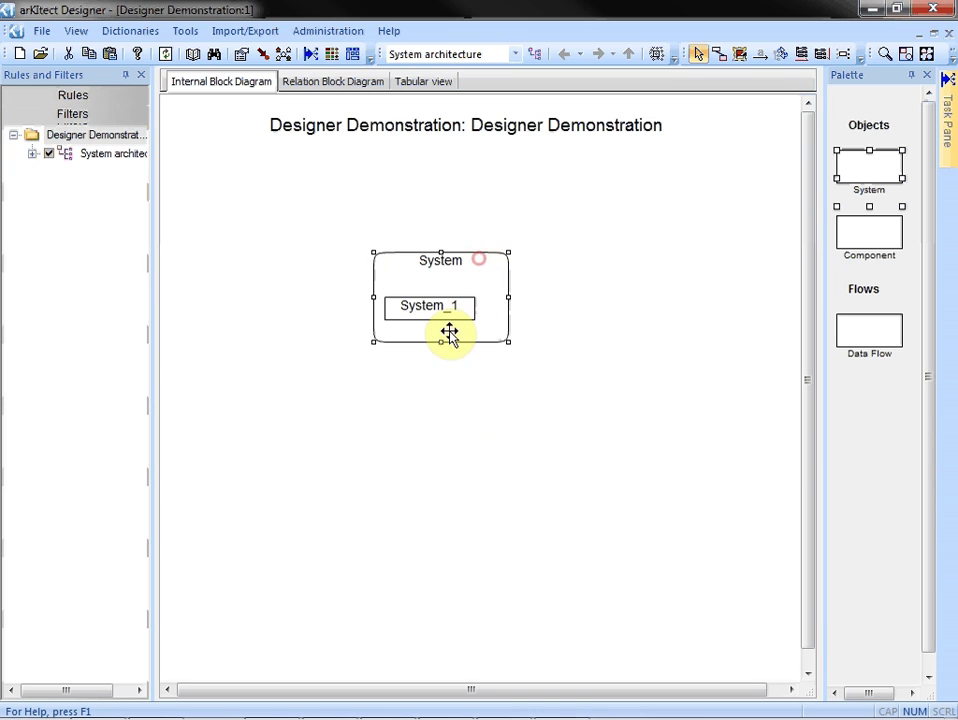
drag(373, 342, 276, 496)
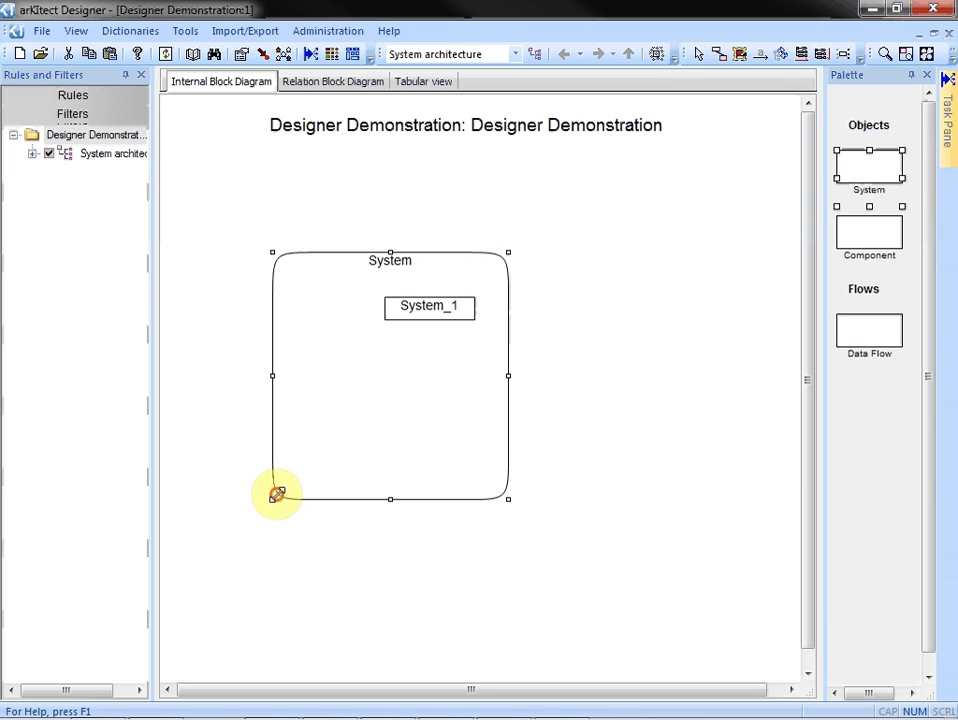
click(680, 405)
Step: Add a Component inside the System block and a System_2 block to its right
drag(883, 231, 441, 382)
click(607, 386)
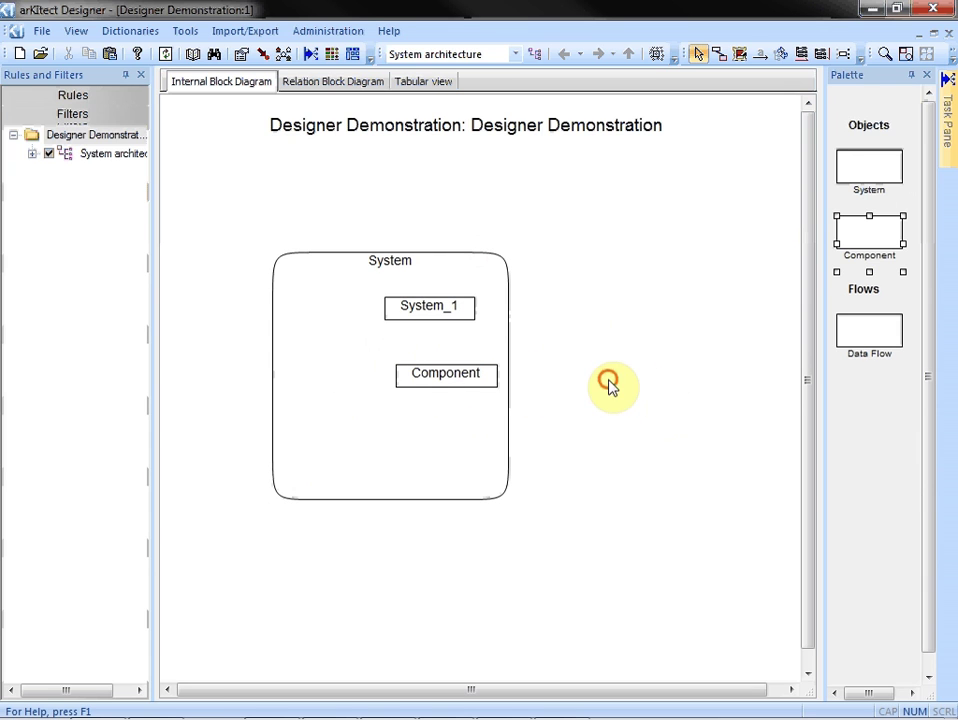
drag(864, 172, 603, 316)
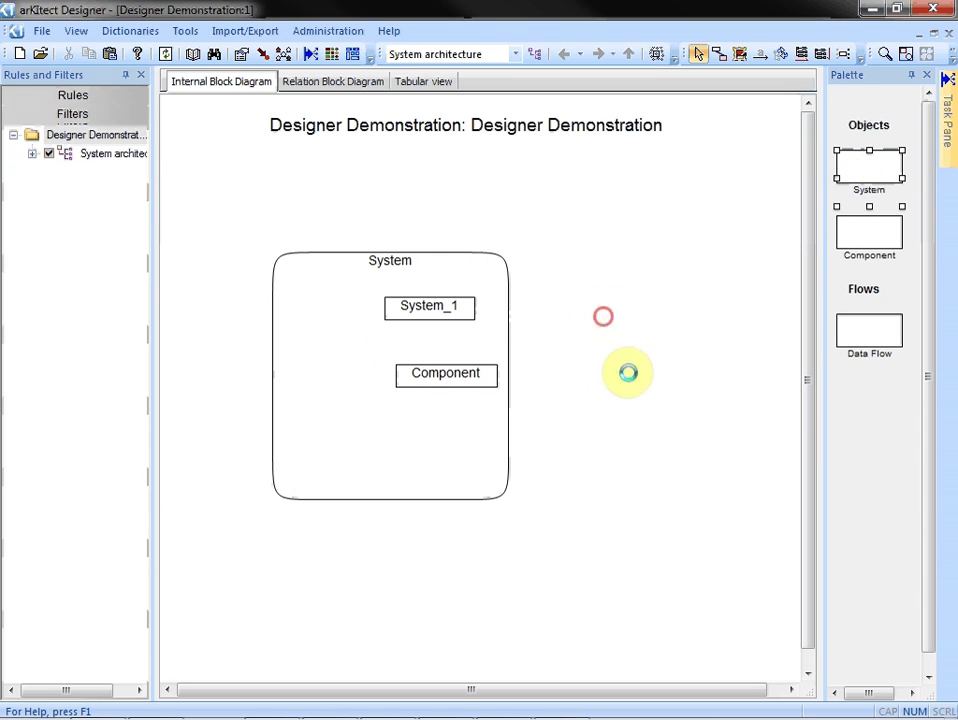
click(652, 428)
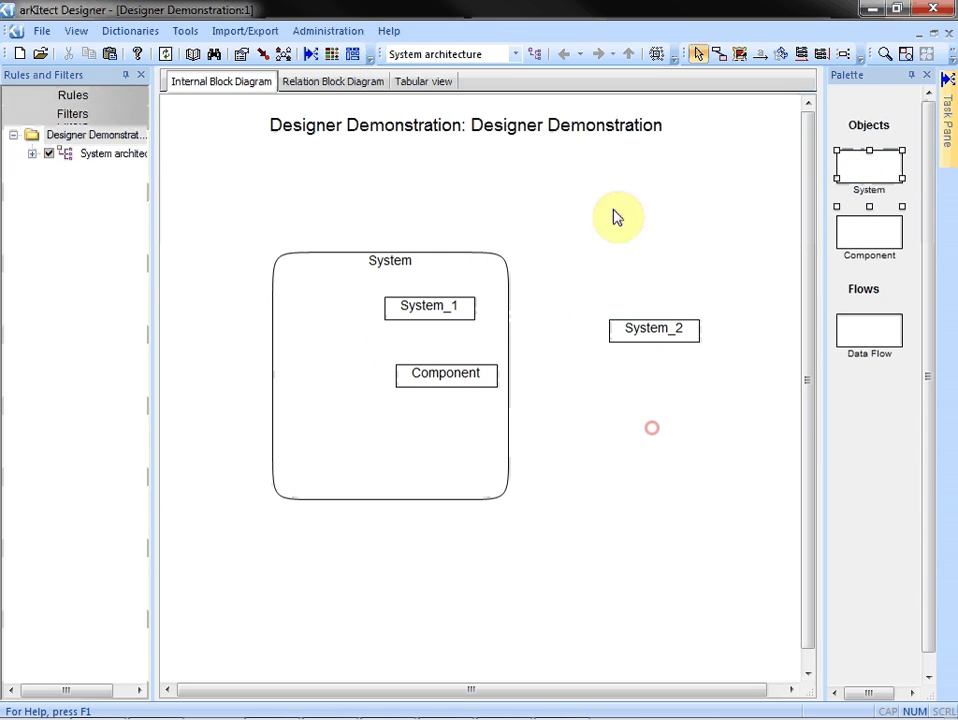
Step: Draw Data Flows from System_2 to System_1 and to Component (Data Flow_1)
click(719, 53)
drag(607, 324, 481, 306)
click(430, 399)
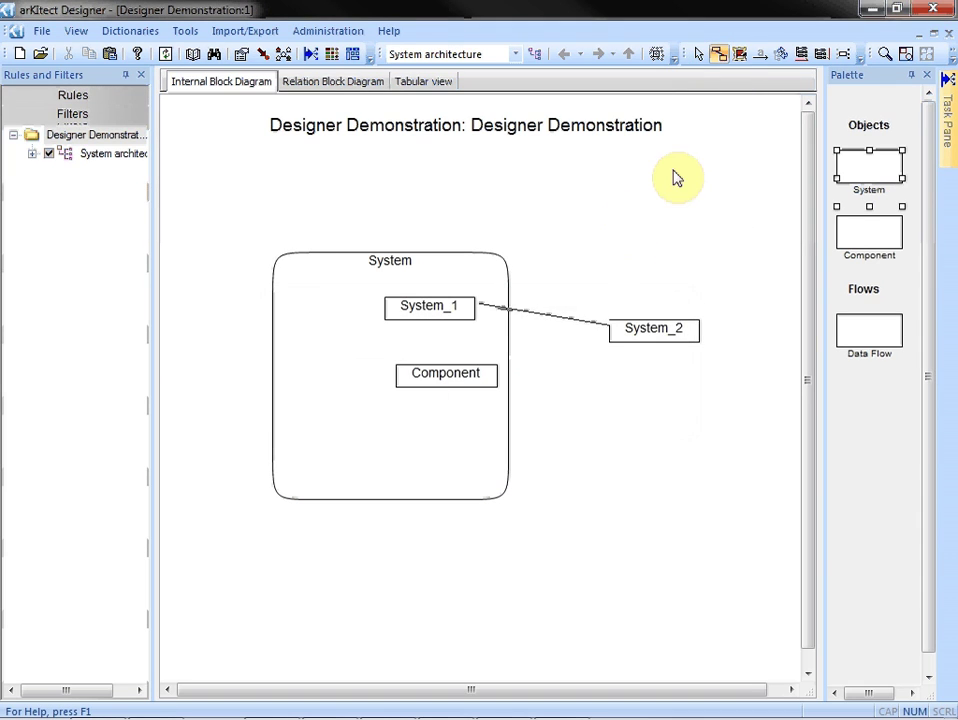
click(719, 53)
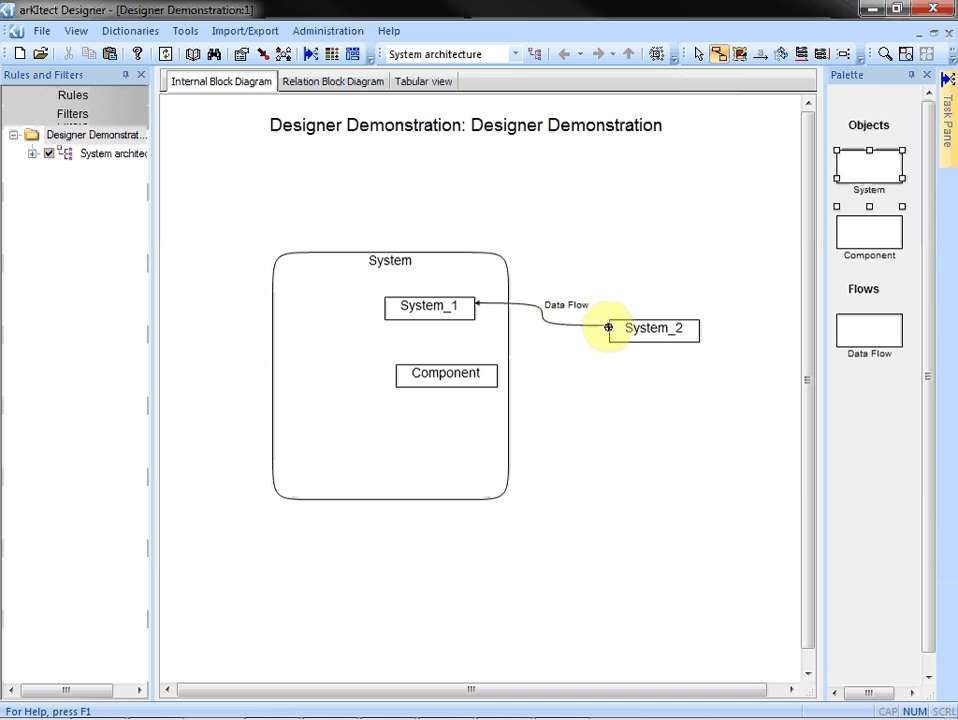
drag(609, 330, 497, 374)
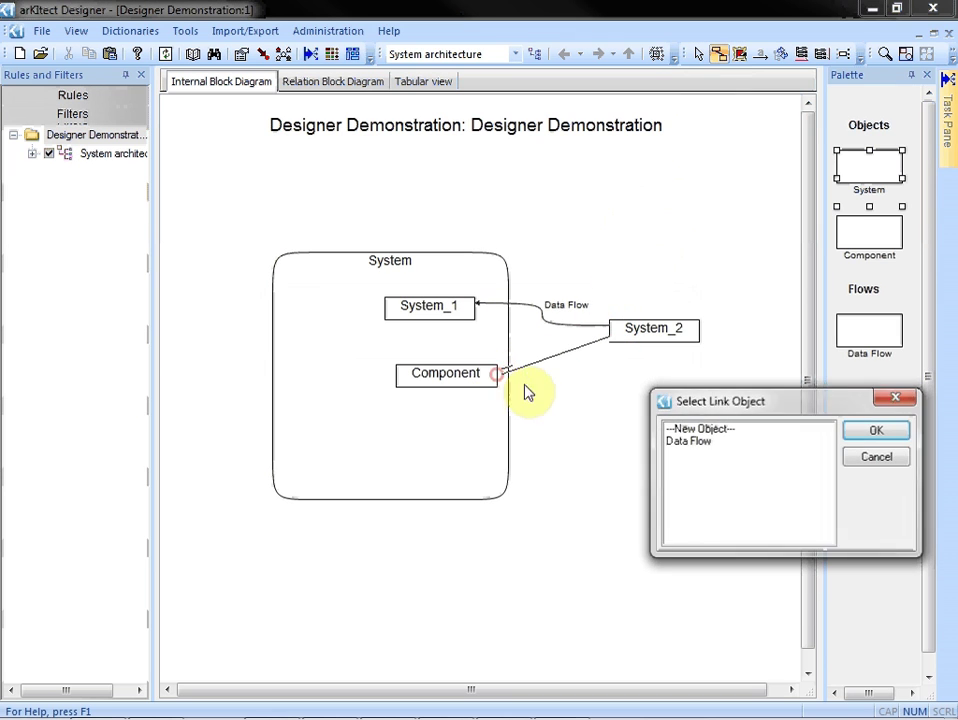
double_click(713, 430)
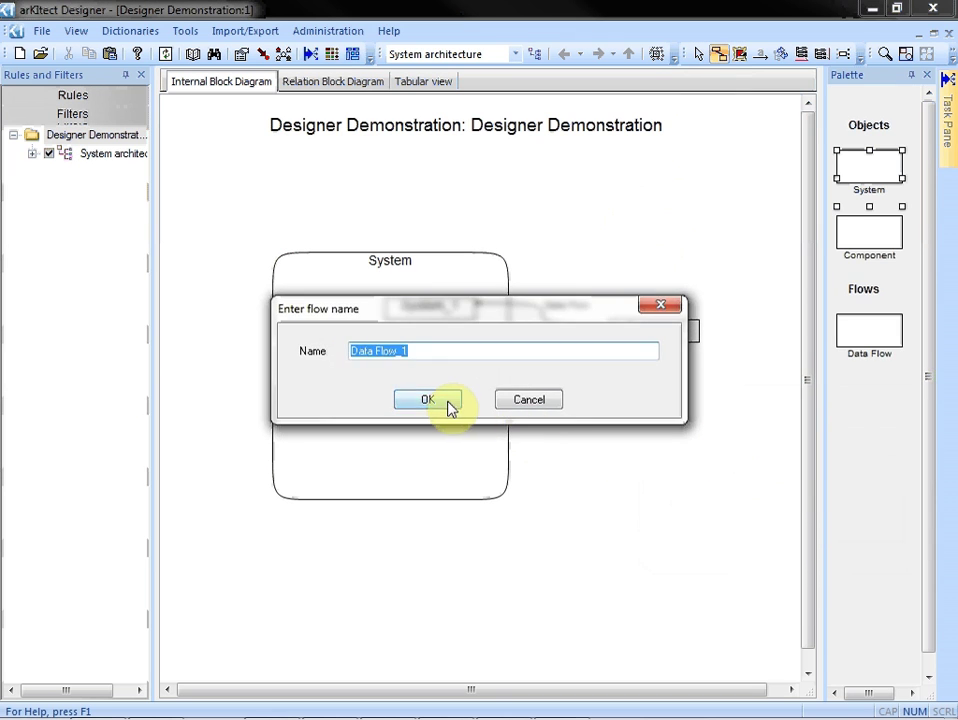
click(428, 399)
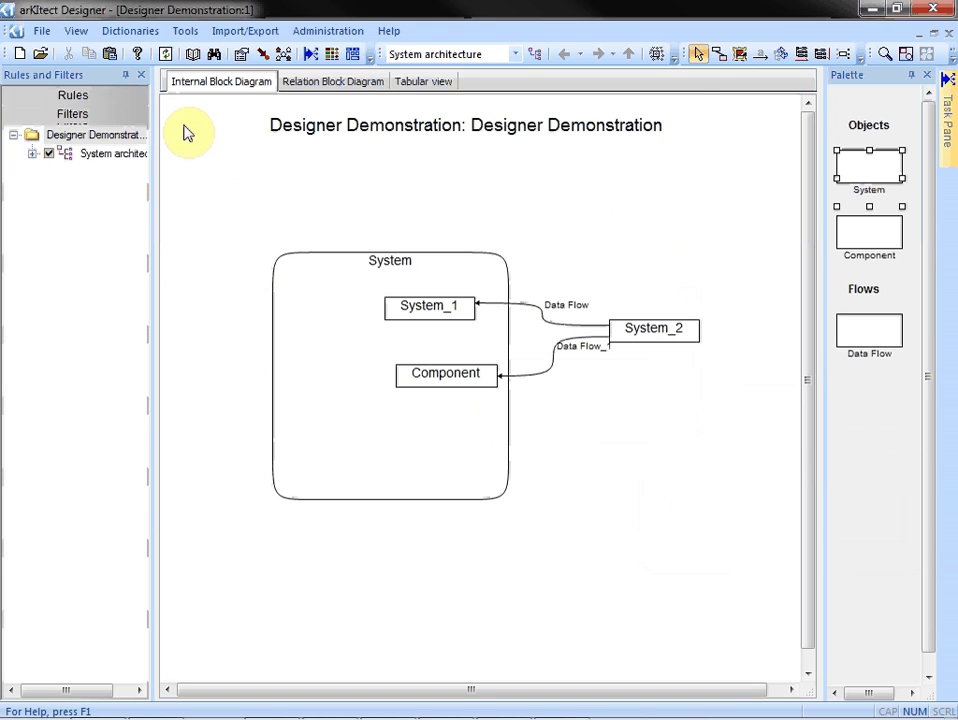
Step: In the System rule's properties, set the block shape to Rounded Rectangle
click(127, 96)
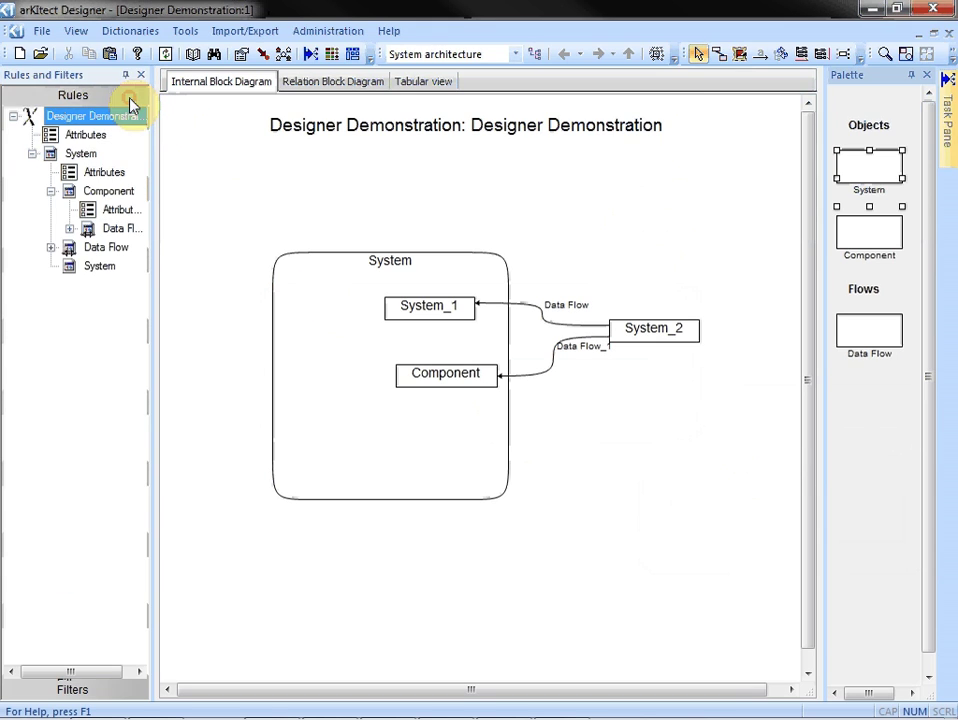
right_click(84, 155)
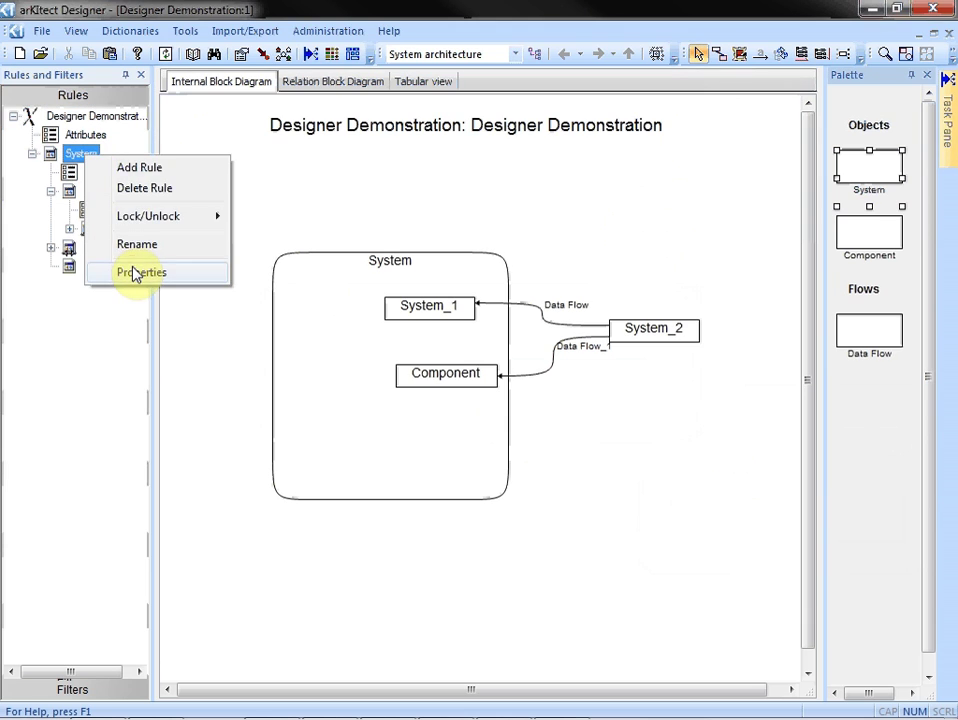
click(137, 273)
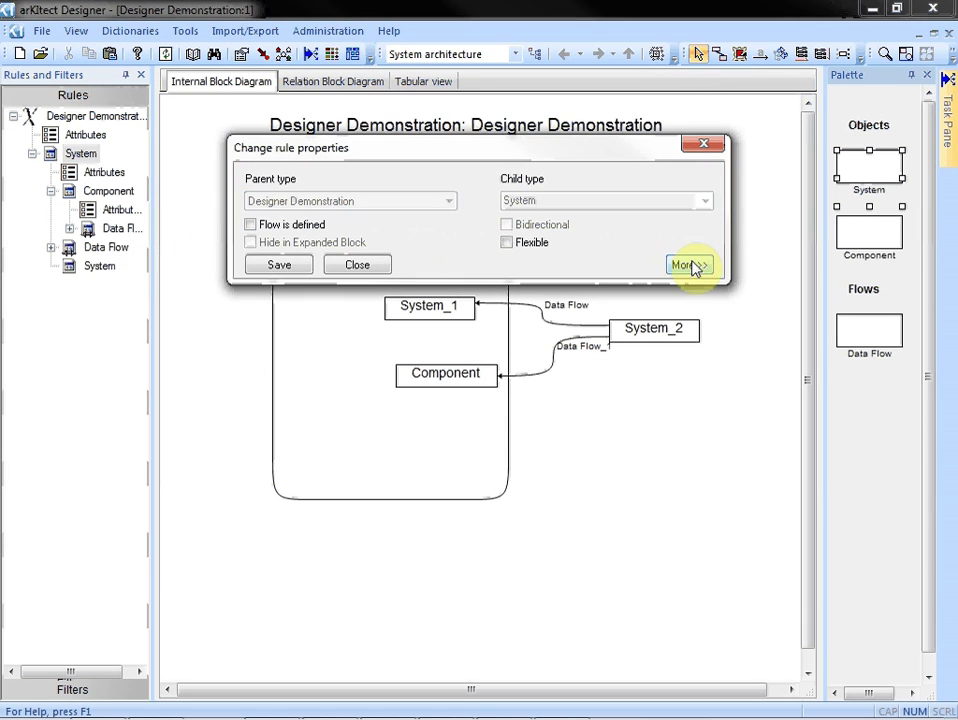
click(690, 265)
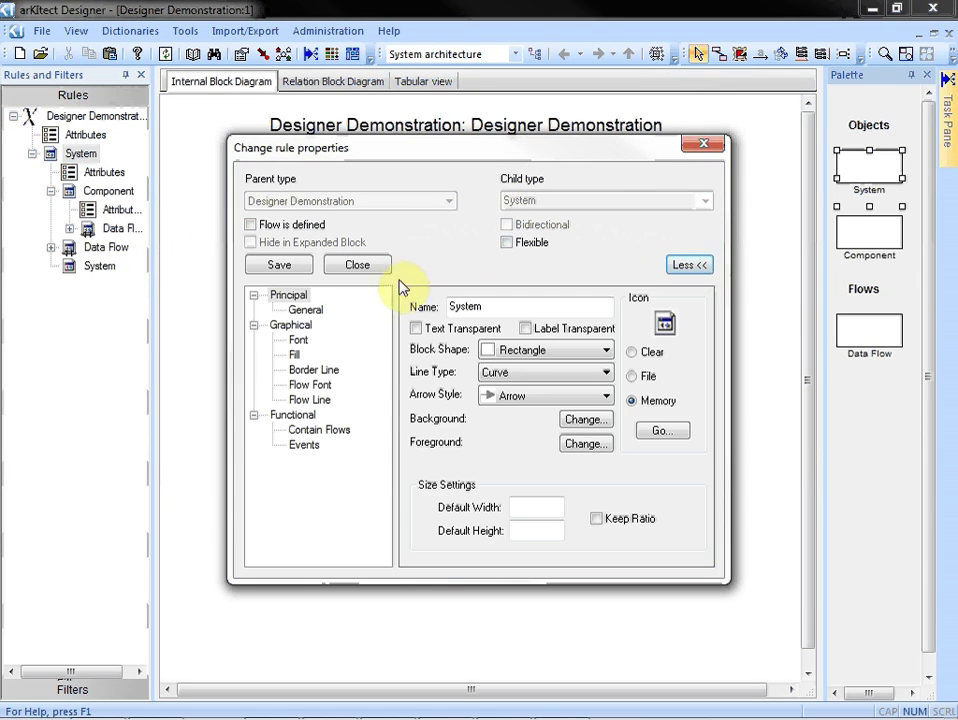
click(525, 354)
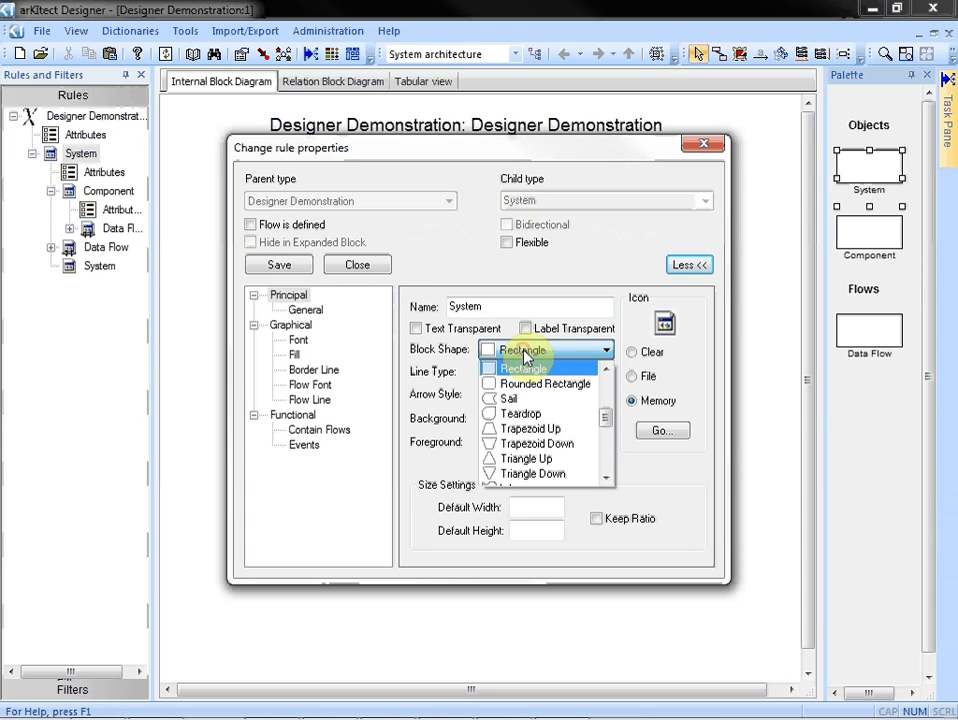
click(532, 386)
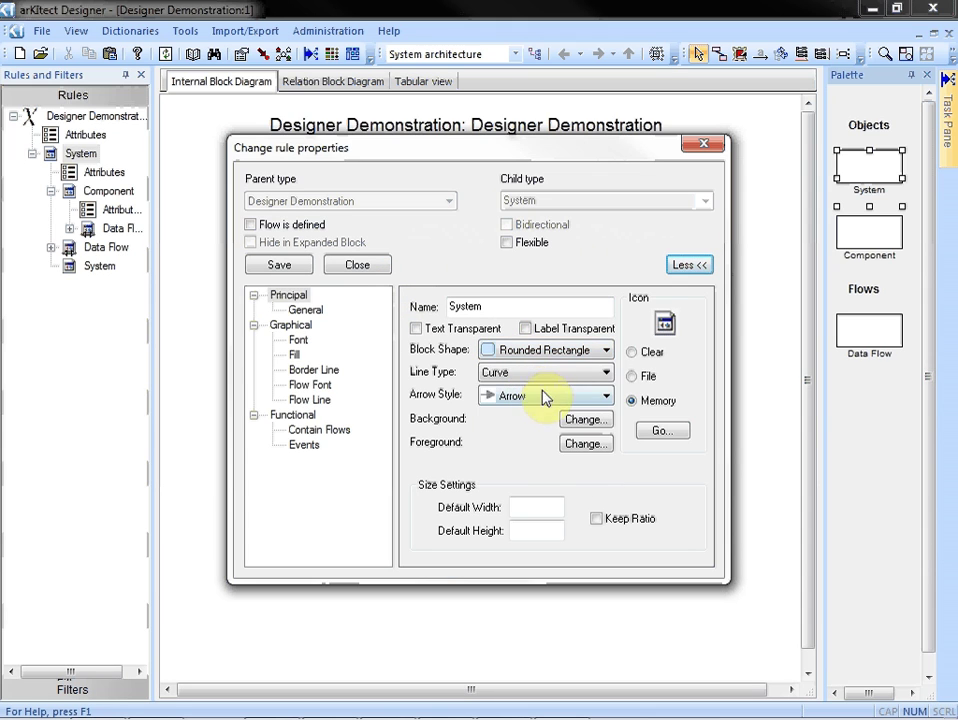
Step: Give System blocks a light green fill and a 2-point navy border, then save
click(296, 355)
click(566, 303)
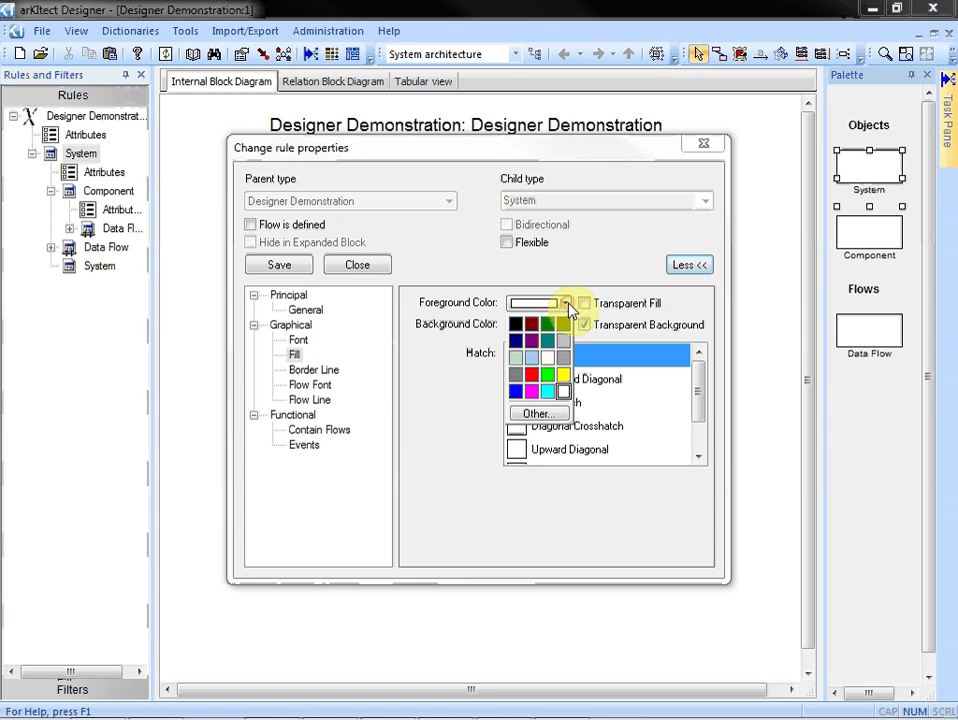
click(516, 362)
click(316, 370)
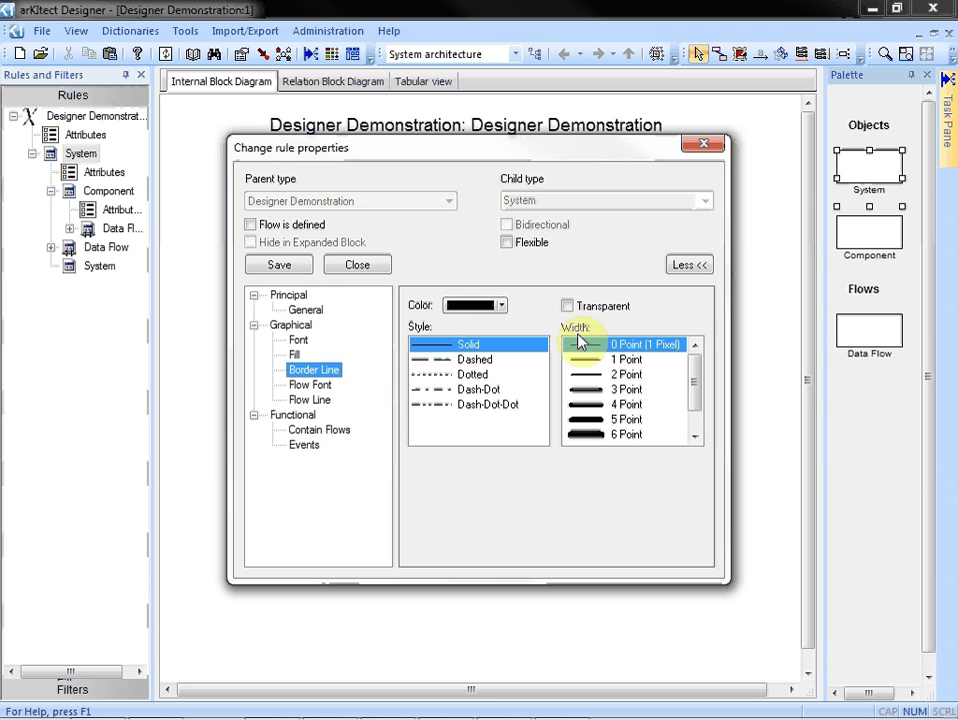
click(585, 374)
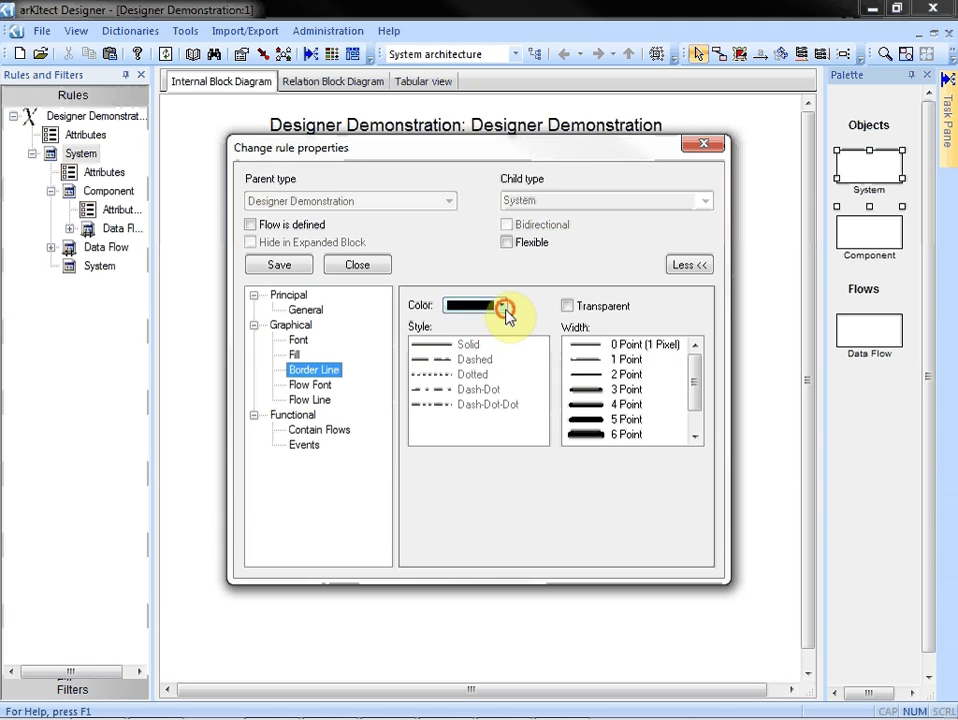
click(504, 308)
click(462, 347)
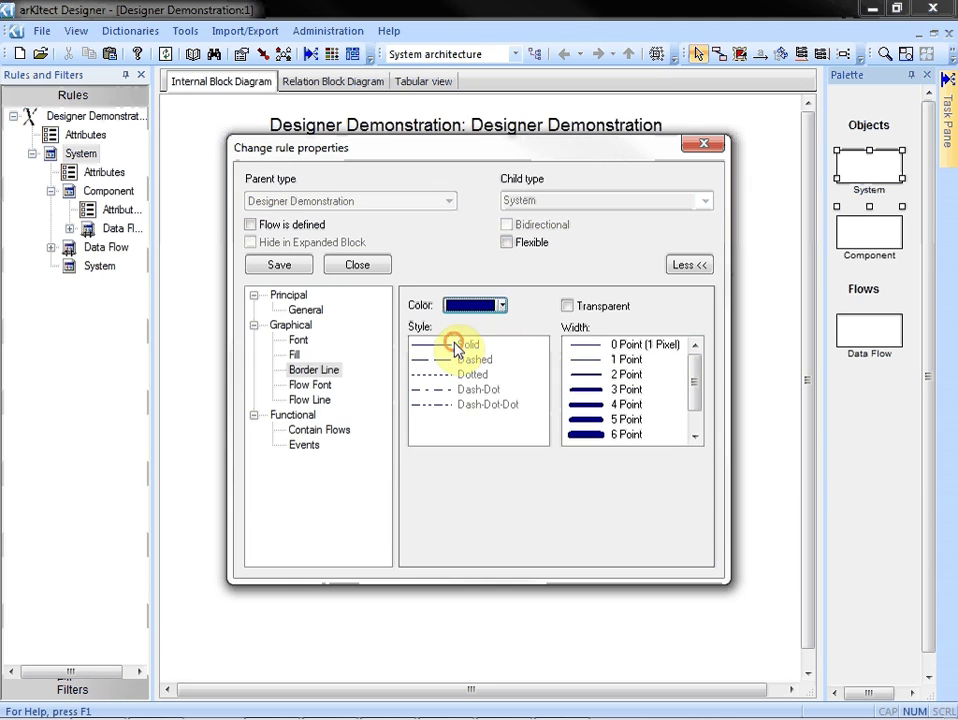
click(287, 266)
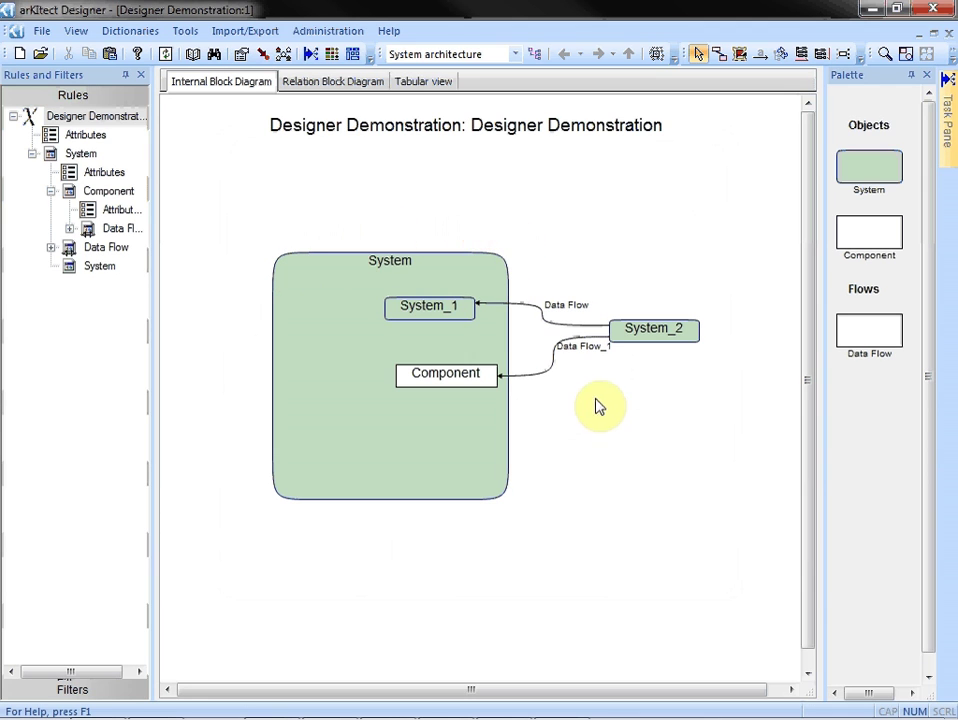
Step: Assign the sine-wave icon to the System rule and save
right_click(82, 153)
click(125, 272)
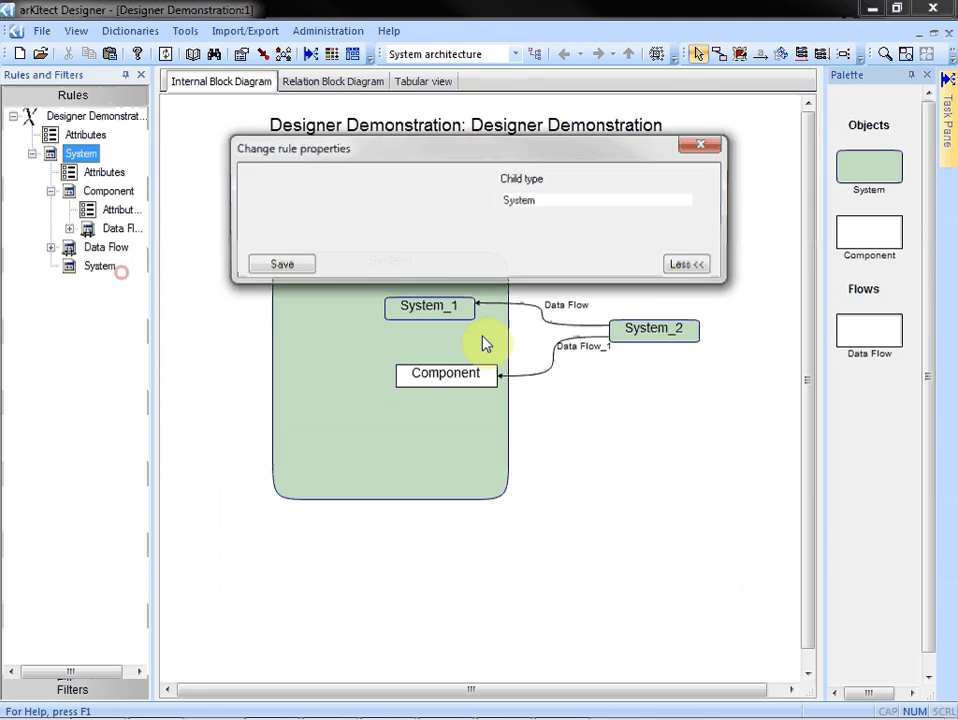
click(667, 431)
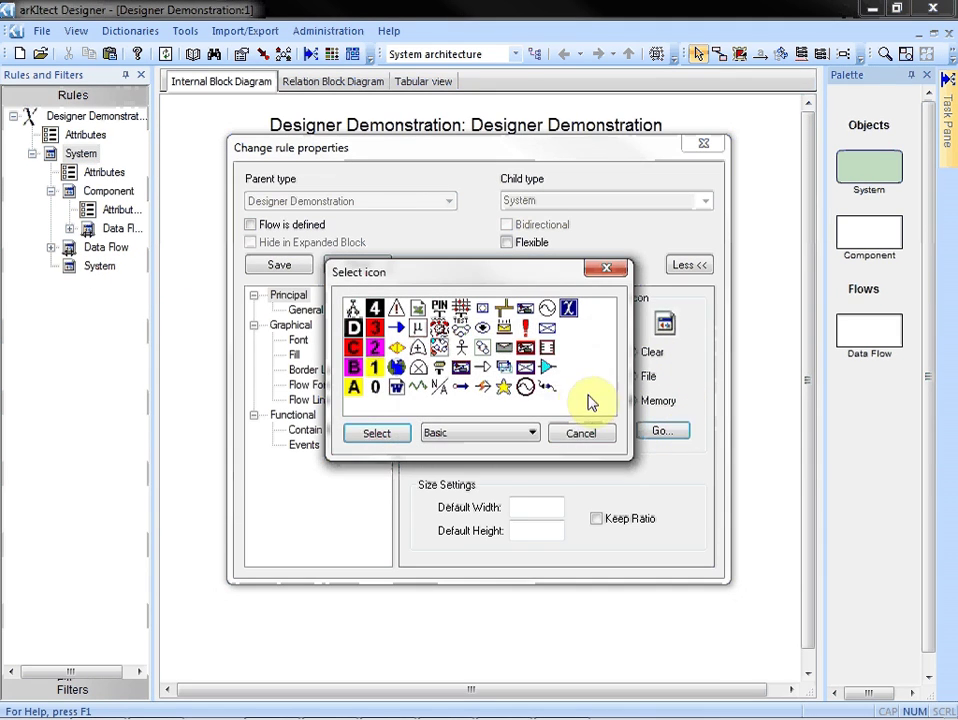
click(376, 432)
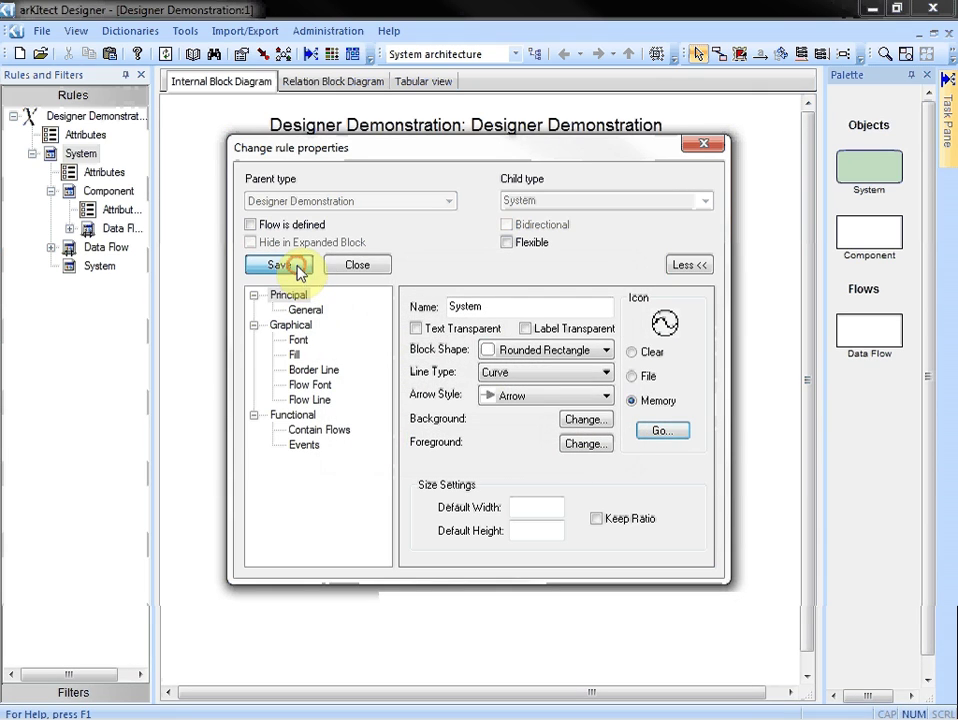
click(282, 265)
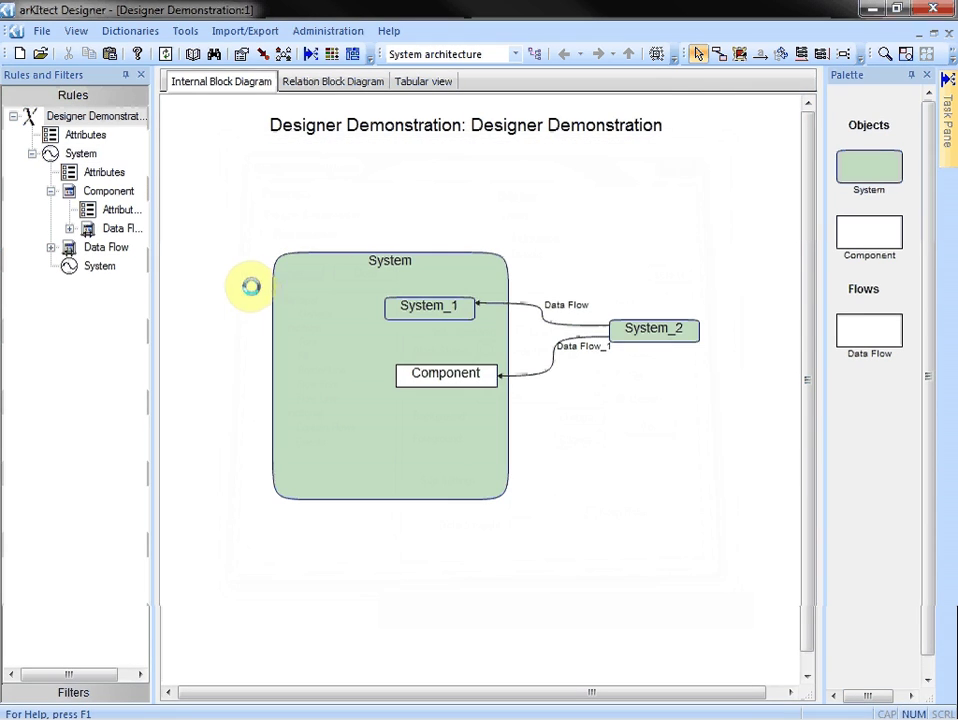
Step: Give Component blocks a 3-point purple border and save
right_click(118, 195)
click(167, 306)
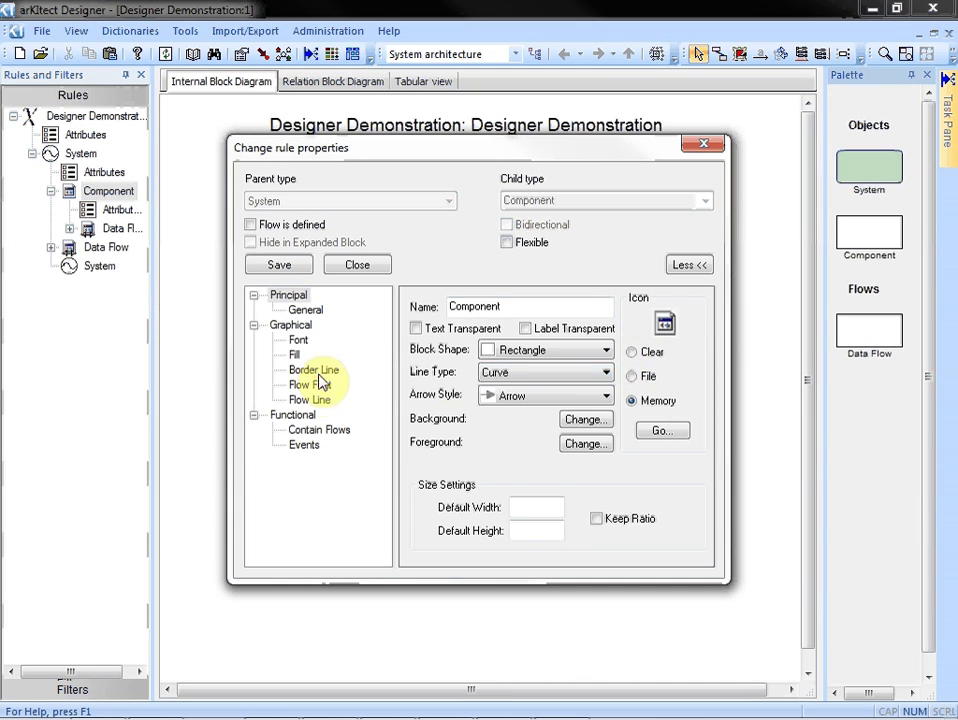
click(314, 370)
click(590, 388)
click(501, 305)
click(466, 342)
click(279, 265)
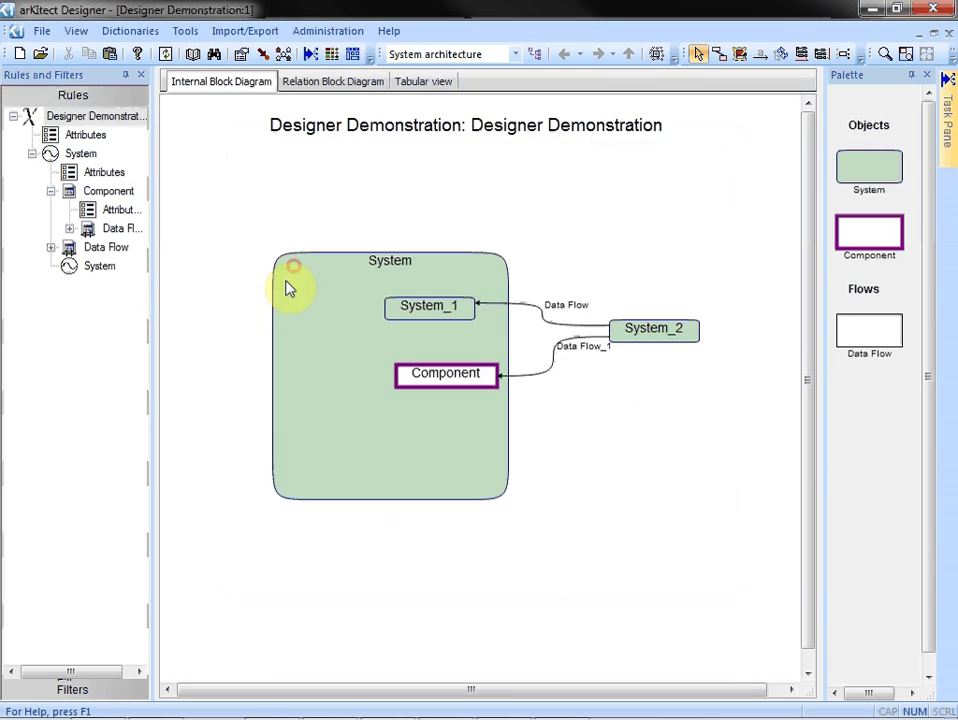
Step: Set Data Flow to straight lines with italic 10-point labels
right_click(113, 248)
click(171, 365)
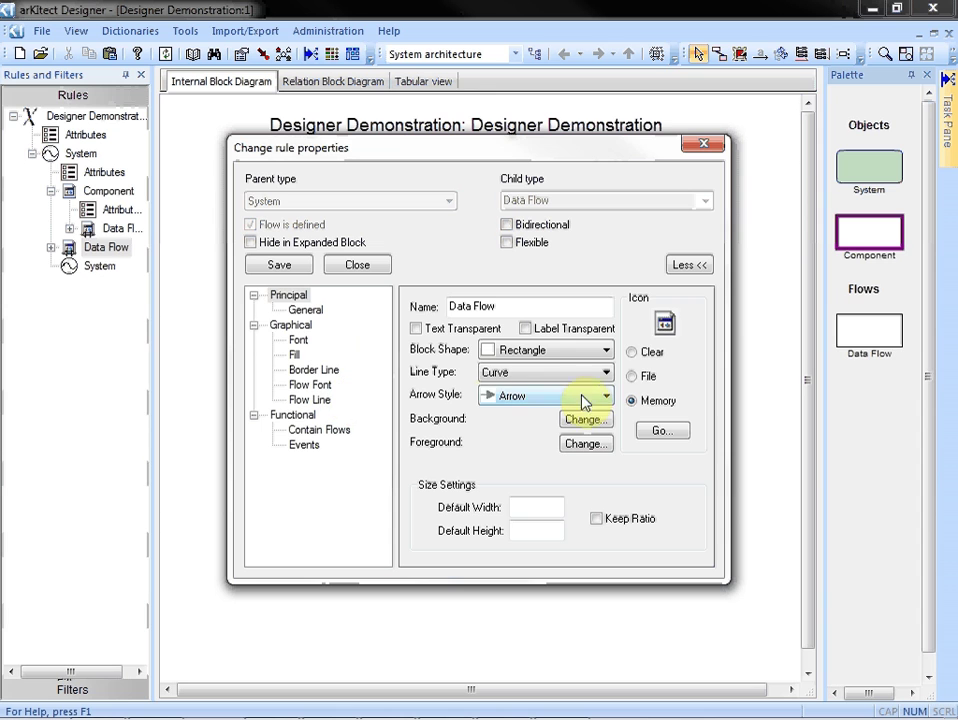
click(583, 374)
click(530, 413)
click(310, 384)
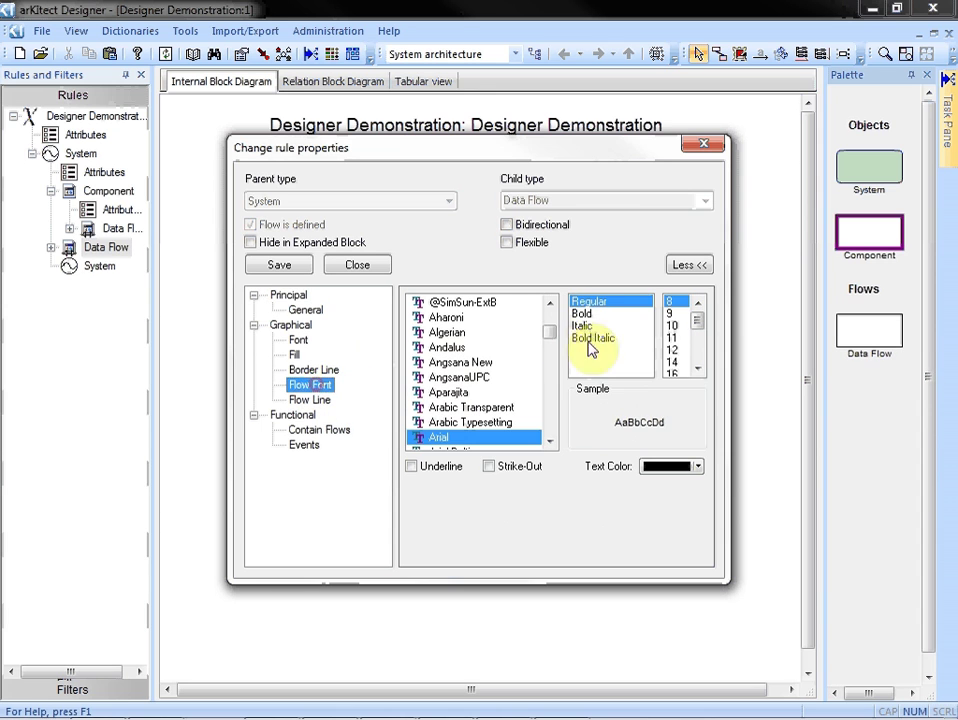
click(582, 325)
click(670, 328)
Step: Make Data Flow lines teal and 2 points wide, save, and check Data Flow_1
click(310, 399)
click(501, 305)
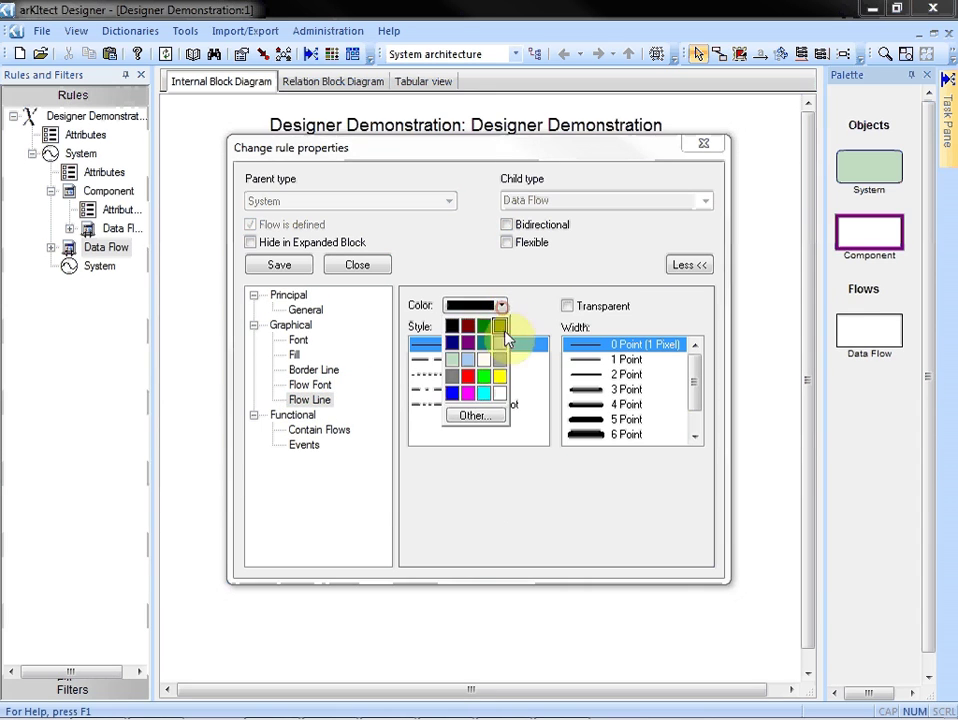
click(487, 344)
click(600, 374)
click(279, 266)
click(577, 368)
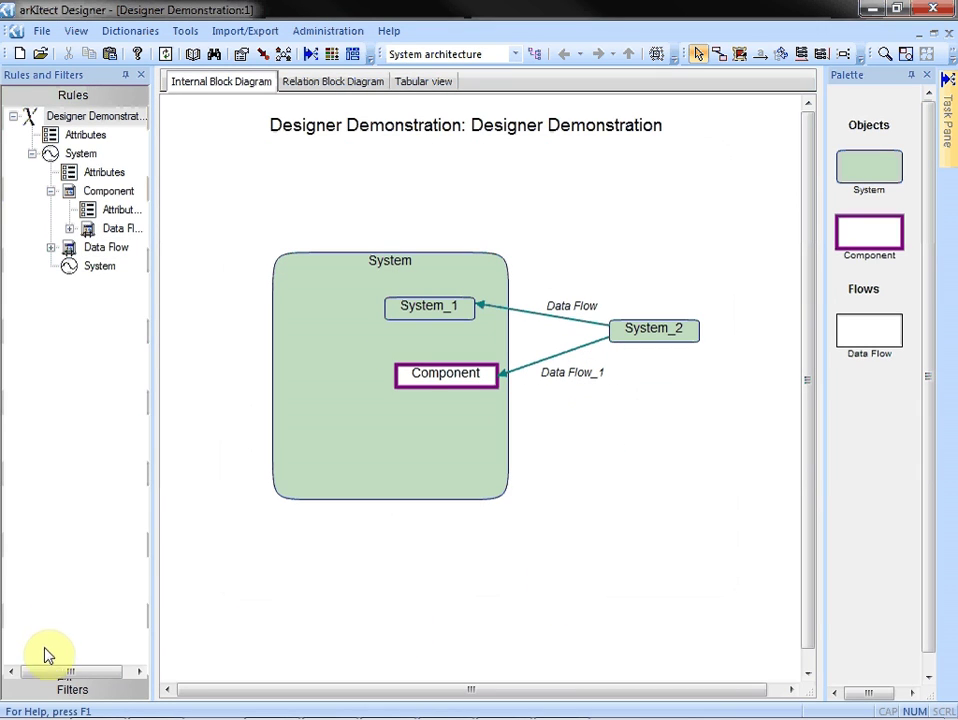
Step: Expand the System architecture filter, widen the panel, and check Component > Data Flow
click(70, 690)
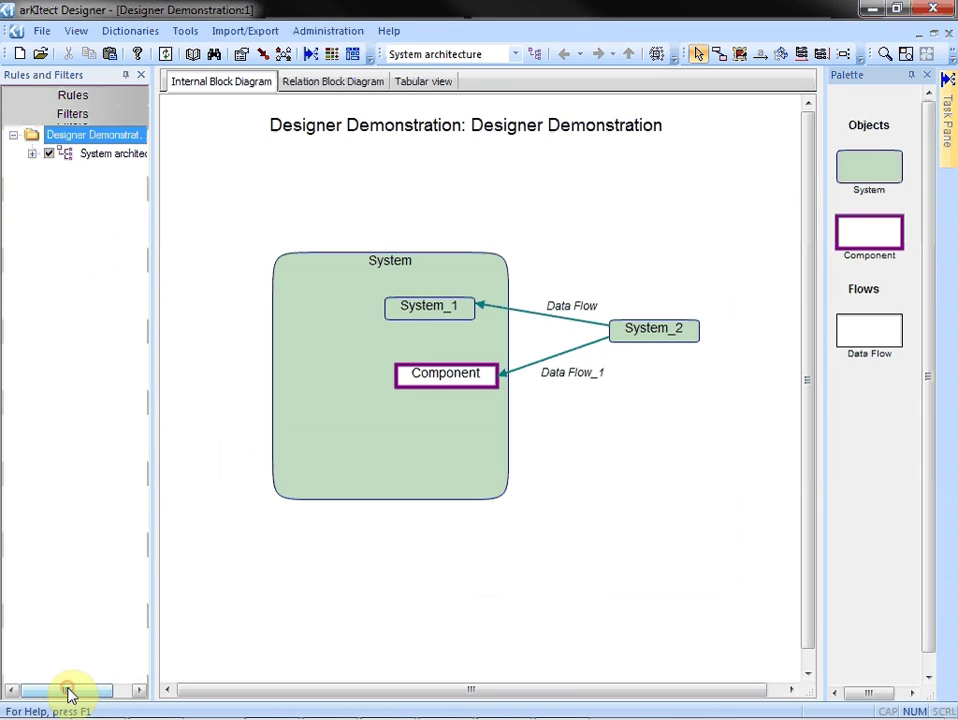
click(32, 153)
click(50, 190)
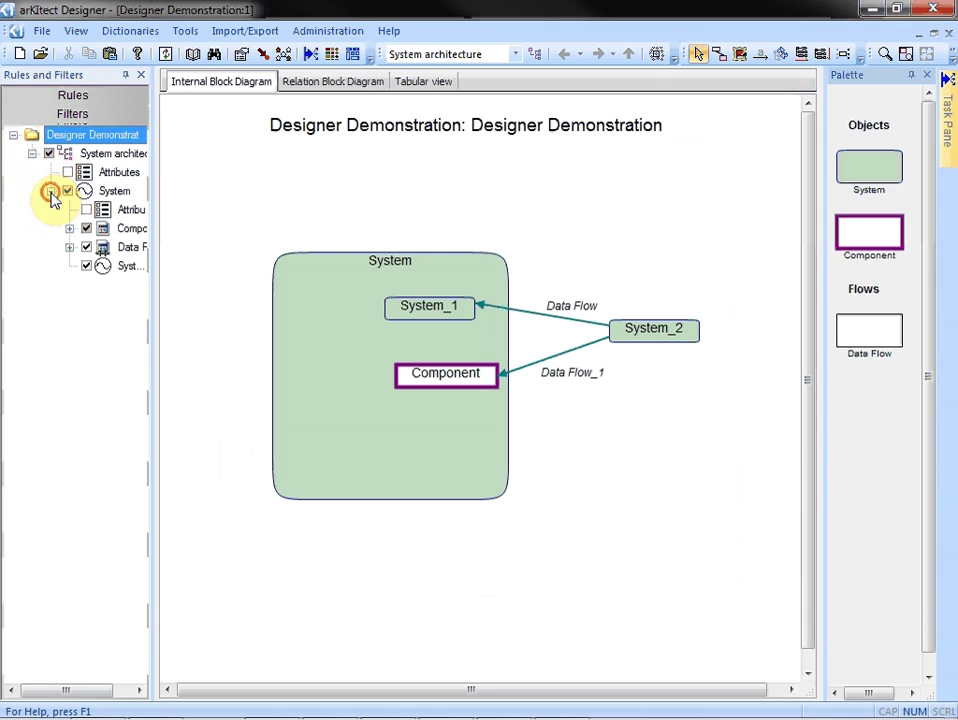
drag(154, 287, 207, 293)
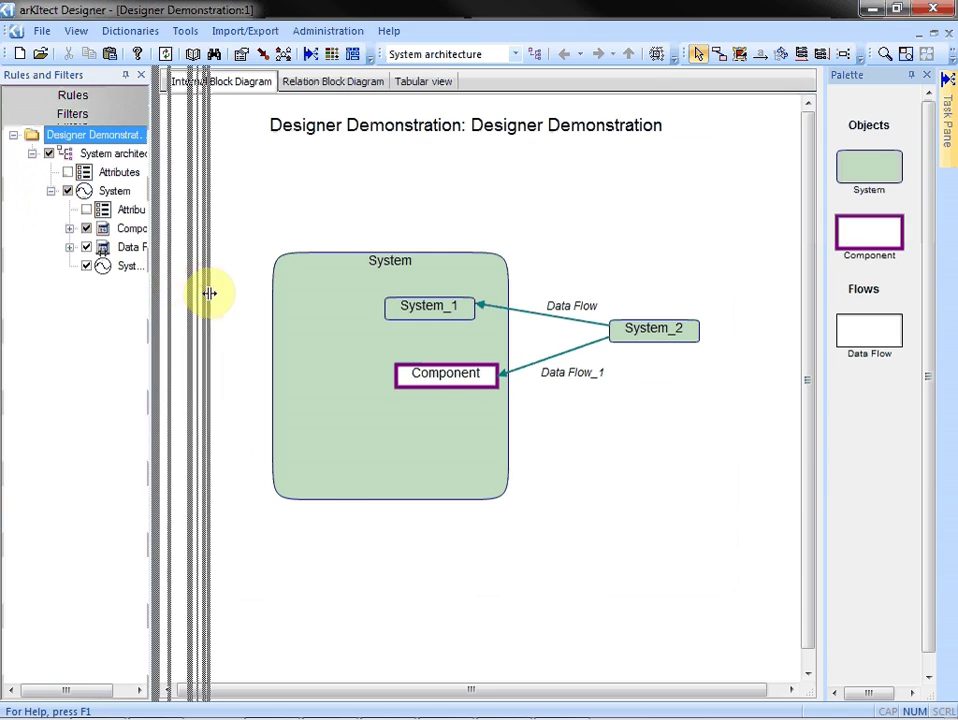
click(69, 229)
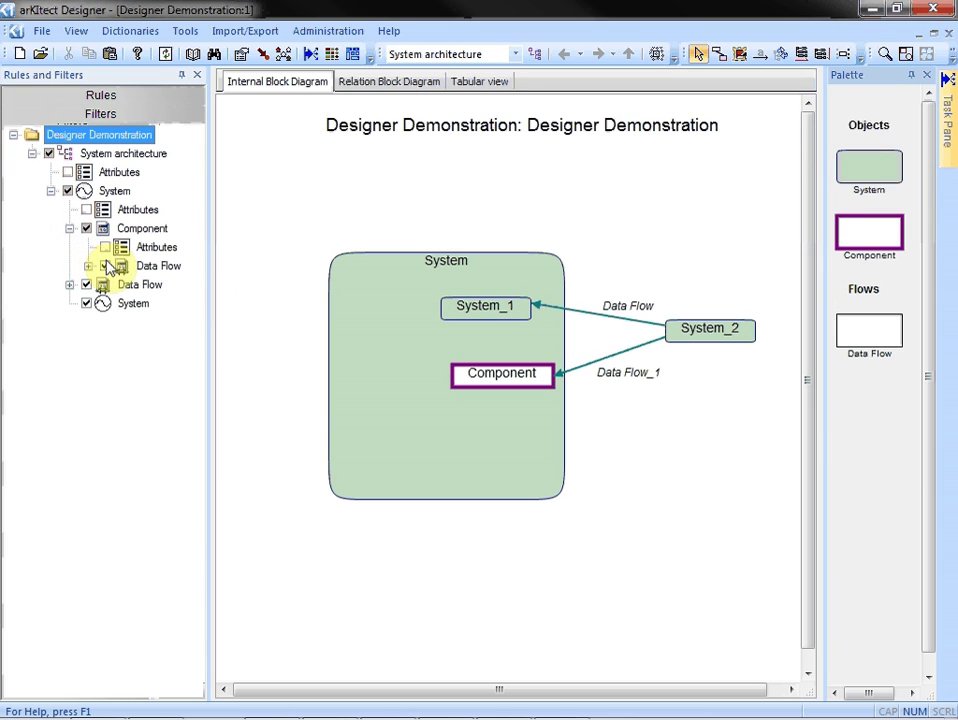
click(104, 265)
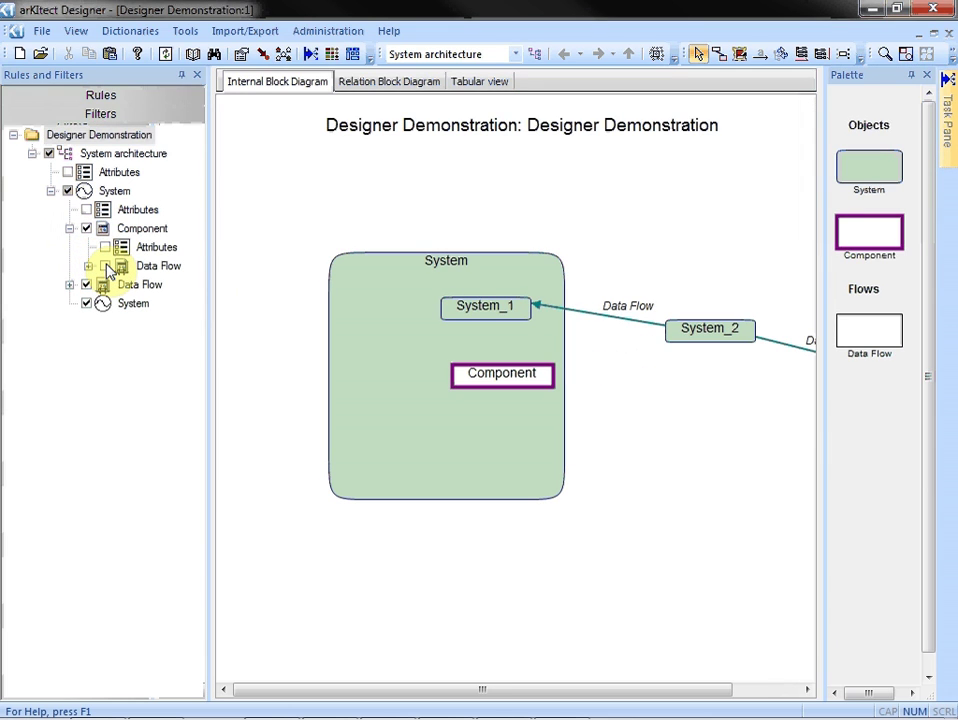
click(104, 265)
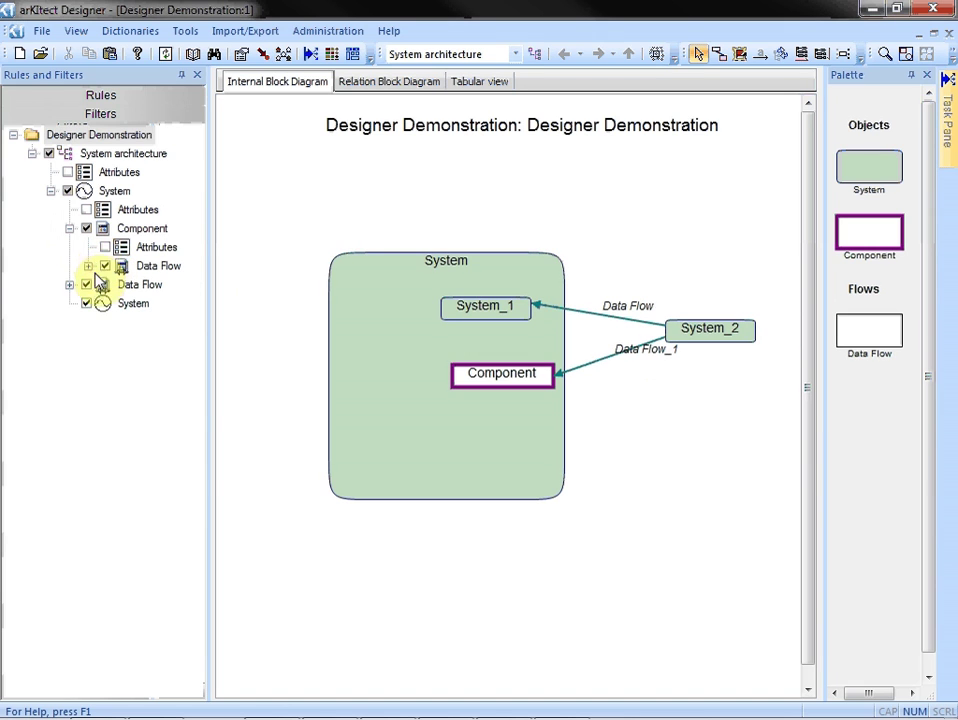
Step: Toggle System, Component and System's Data Flow off and on to test, then return to Rules
click(86, 303)
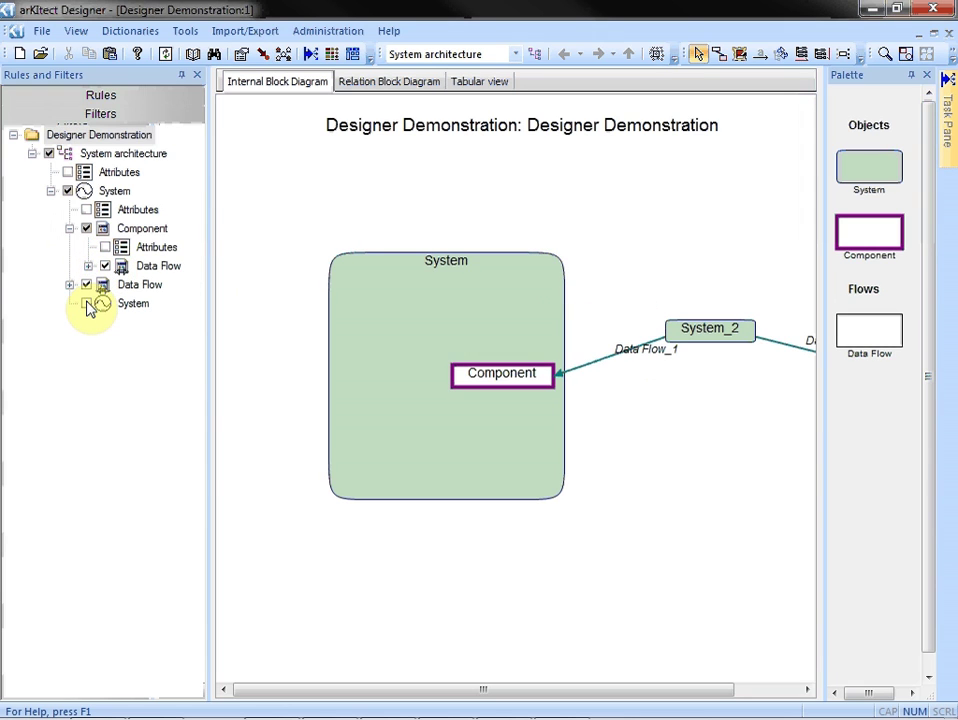
click(86, 303)
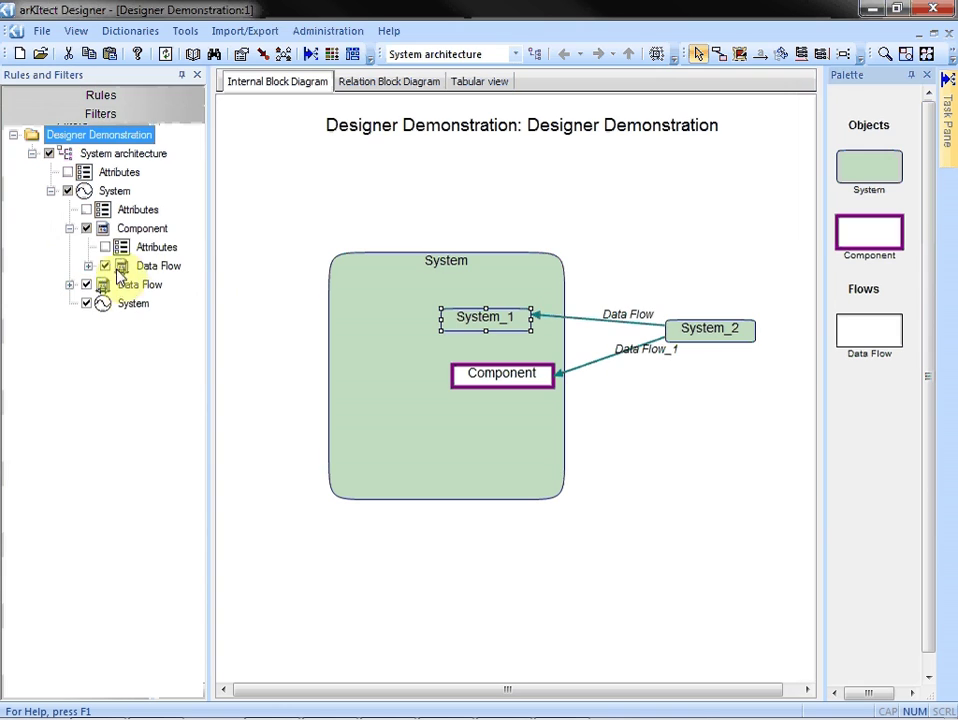
click(86, 228)
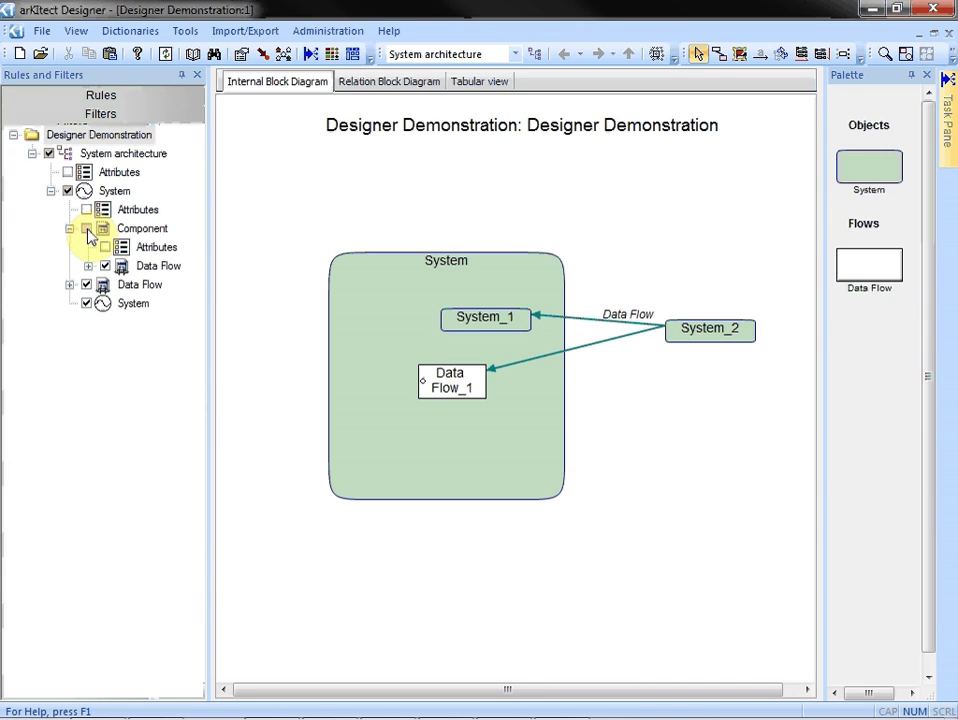
click(86, 228)
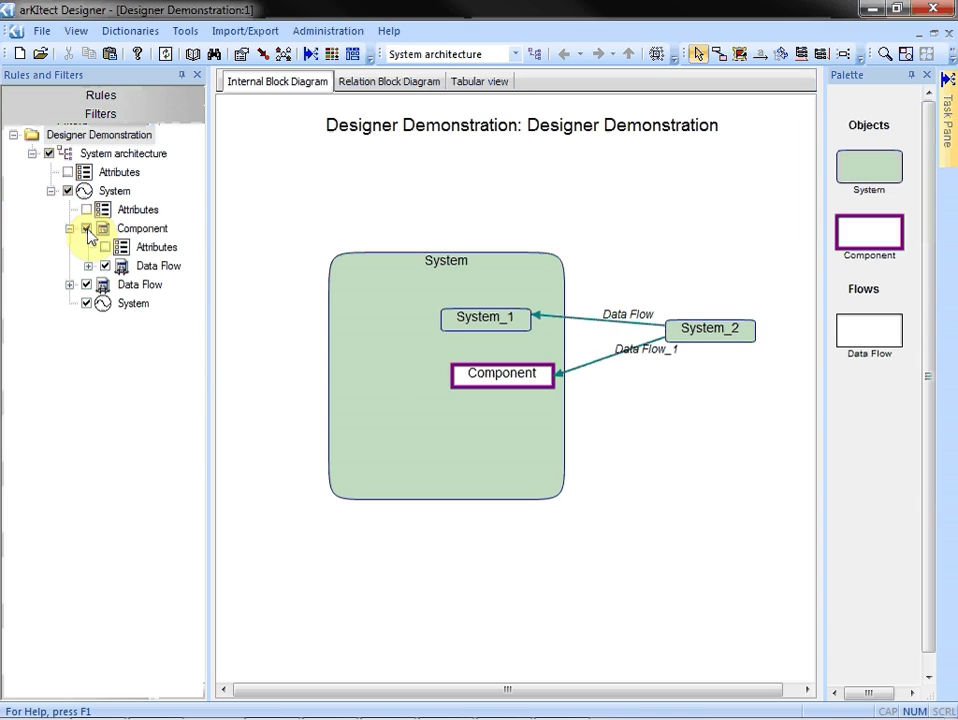
click(87, 286)
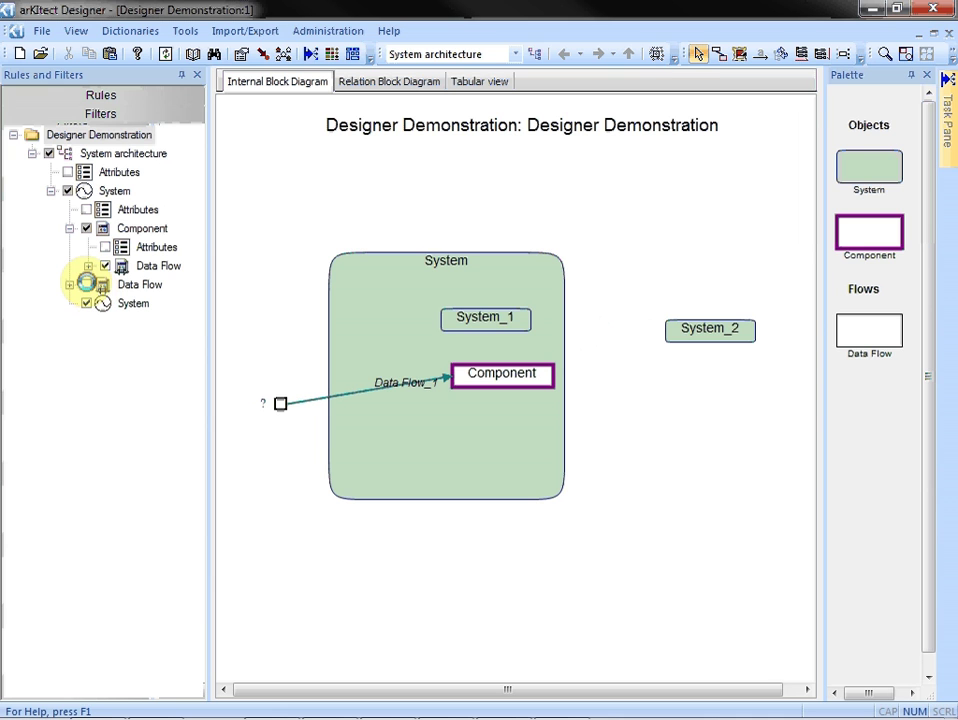
click(87, 285)
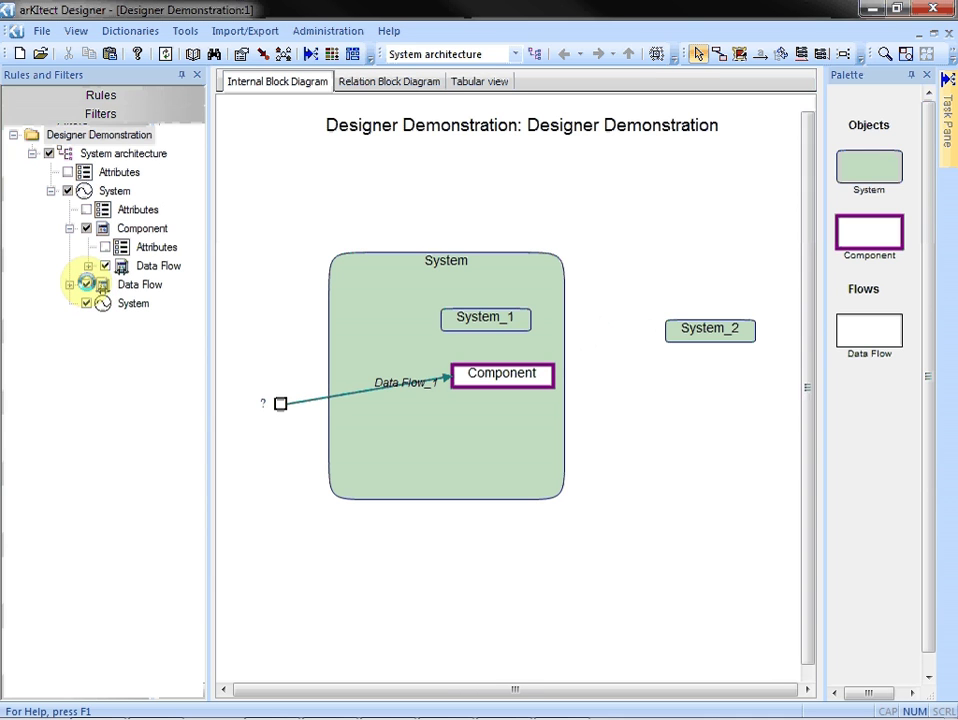
click(90, 98)
Step: Add a Stakeholder type under the root with a stick-figure icon and Ellipse shape
right_click(82, 116)
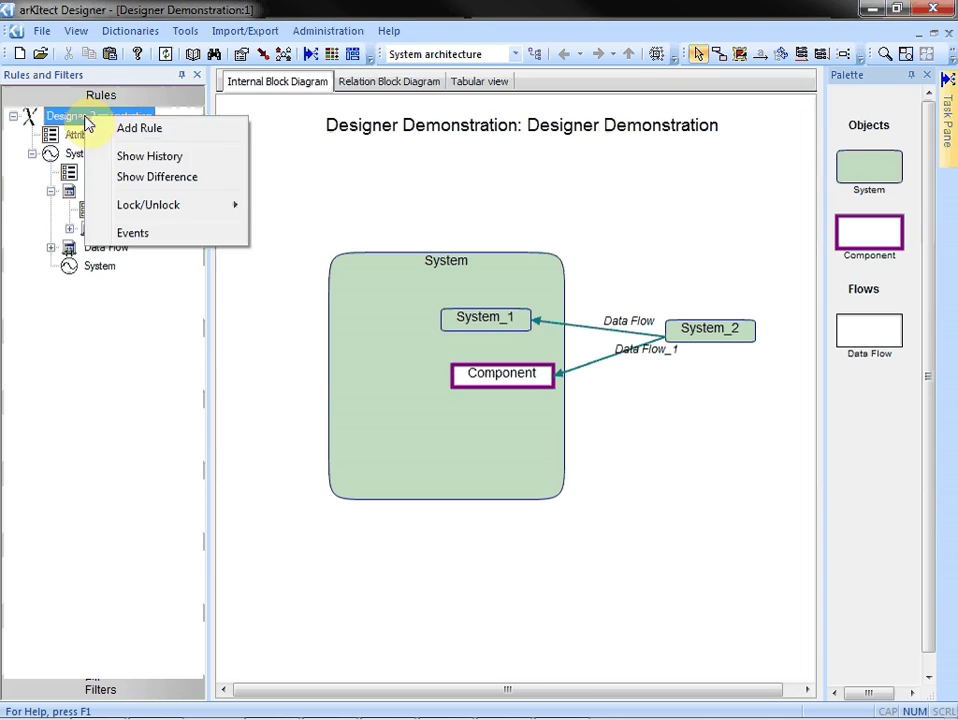
click(106, 129)
text(Stak)
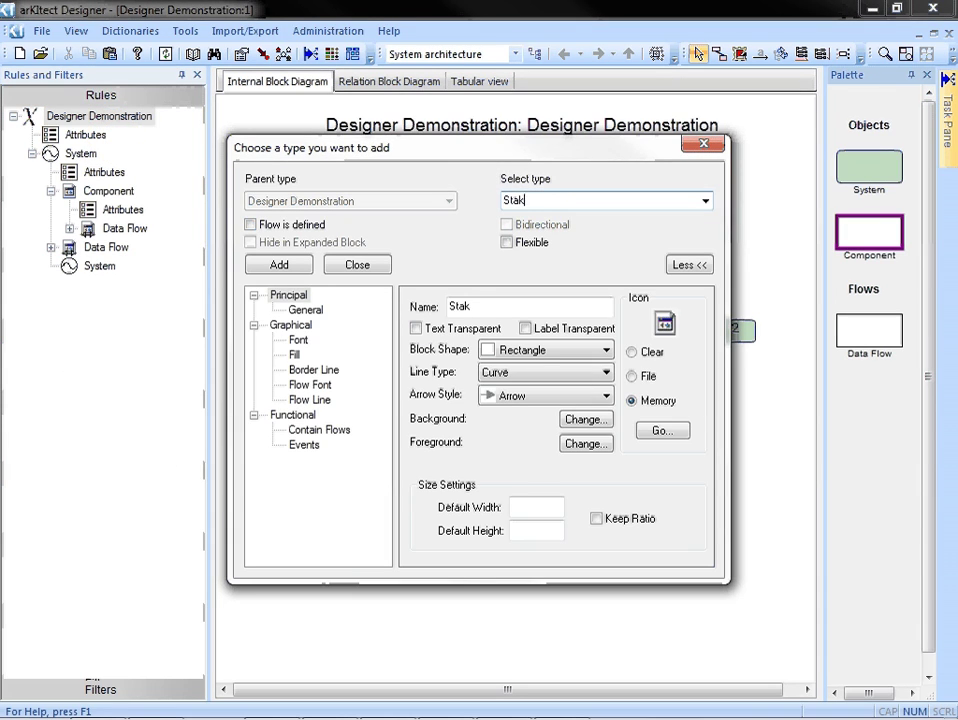
text(eholder)
click(663, 430)
click(485, 306)
click(368, 434)
click(606, 349)
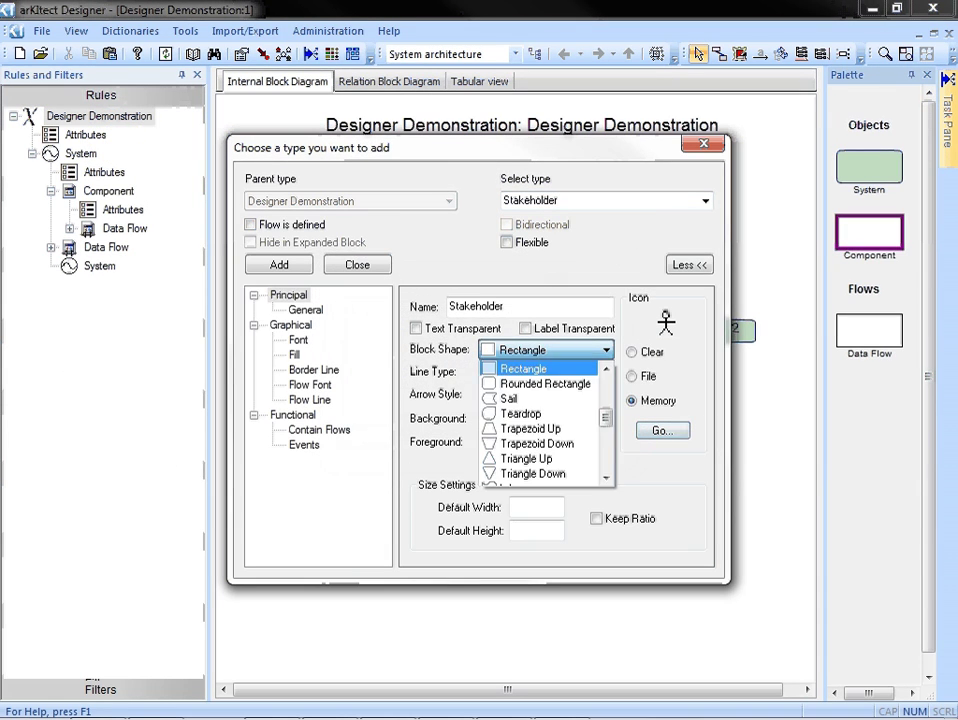
scroll(545, 420, up, 2)
click(514, 368)
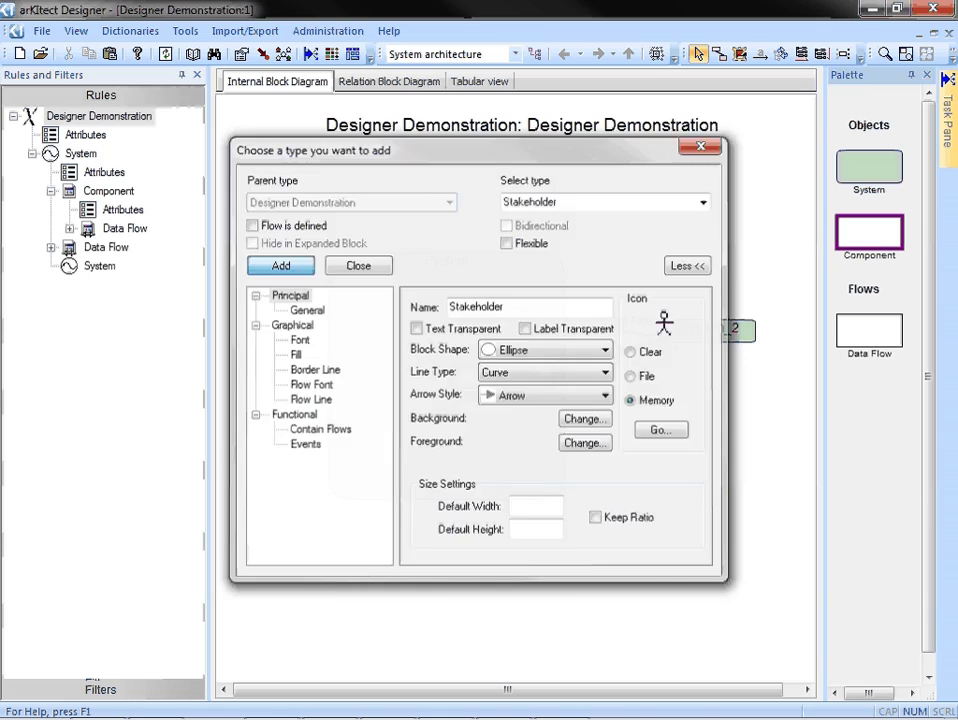
click(279, 264)
Step: Add a Requirement flow under Stakeholder with a teal 2-point line, then view it in the filter
double_click(92, 153)
key(Down)
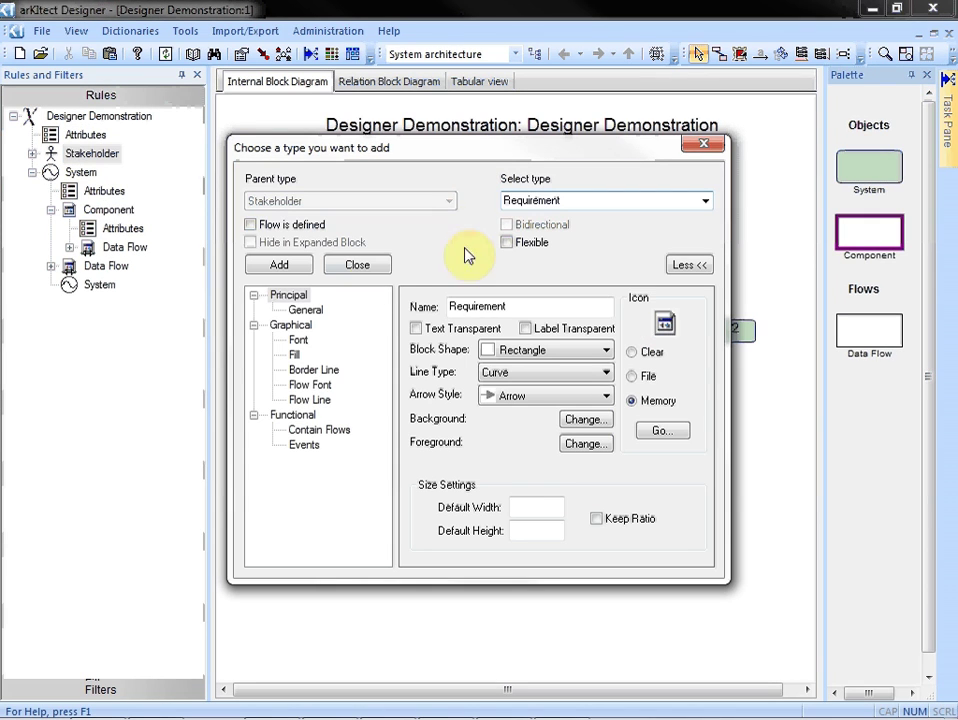
click(250, 224)
click(309, 399)
click(596, 374)
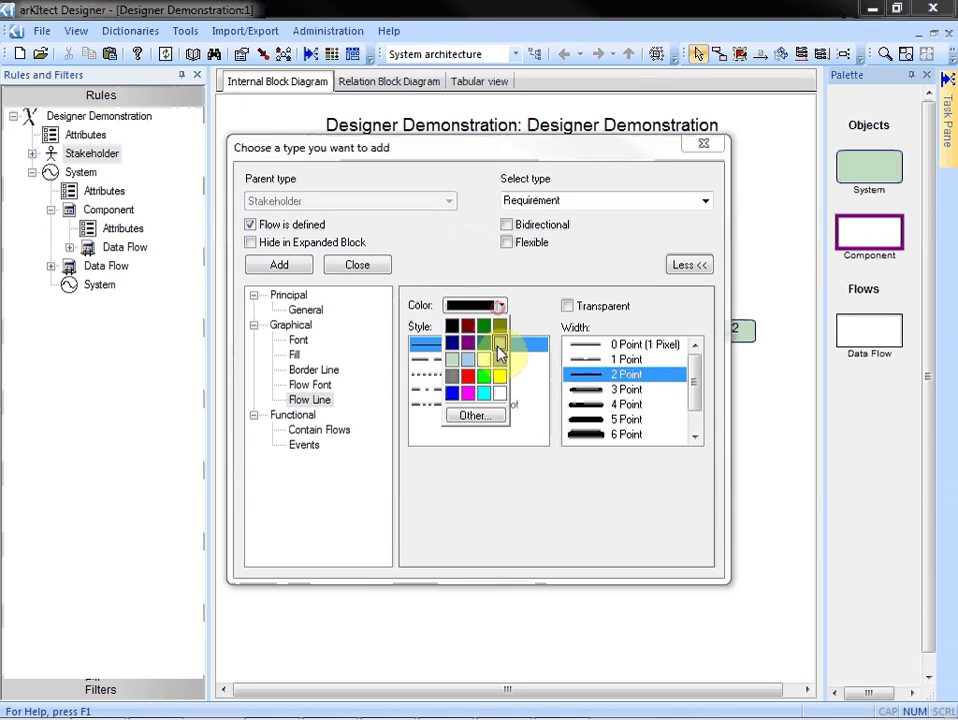
click(499, 350)
click(280, 267)
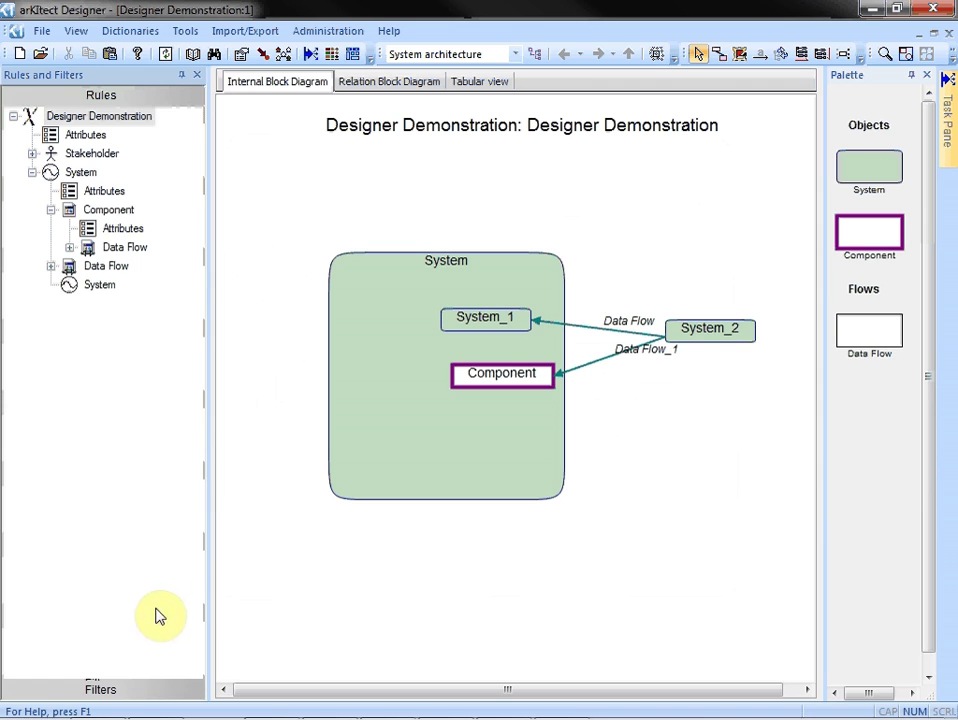
click(165, 689)
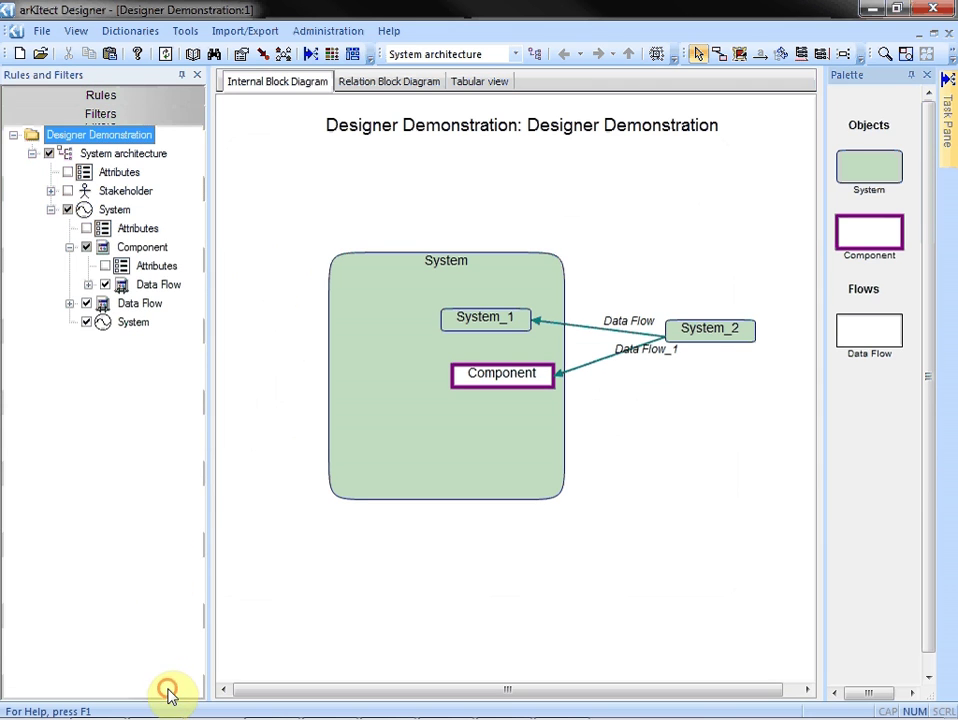
click(50, 191)
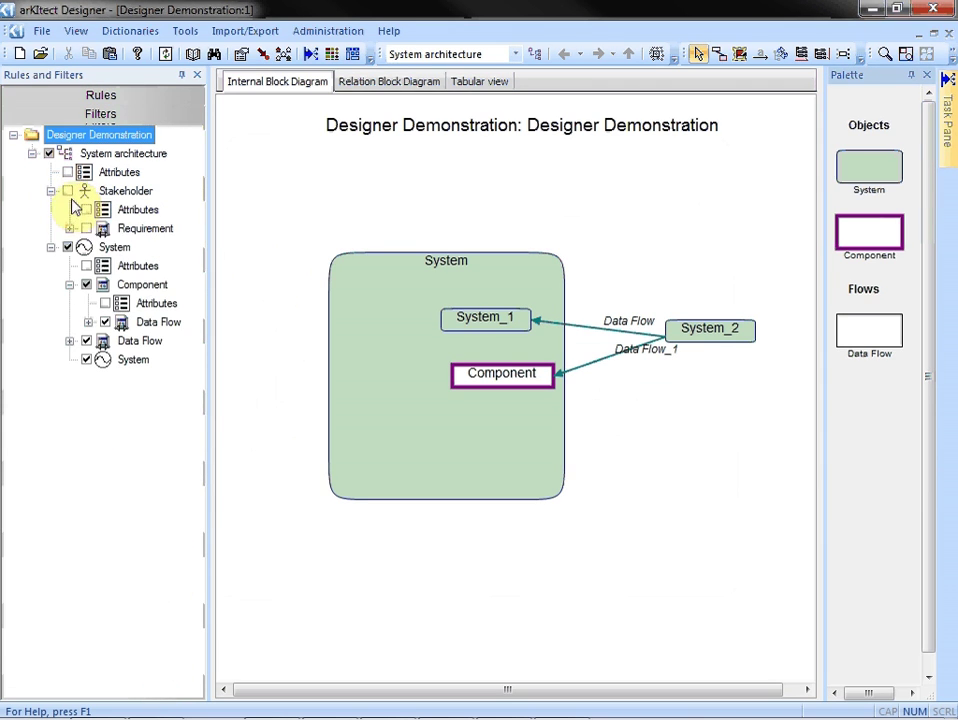
Step: Add a Requirement type under System with 'Flow is defined' ticked, then show the filter tree
click(121, 96)
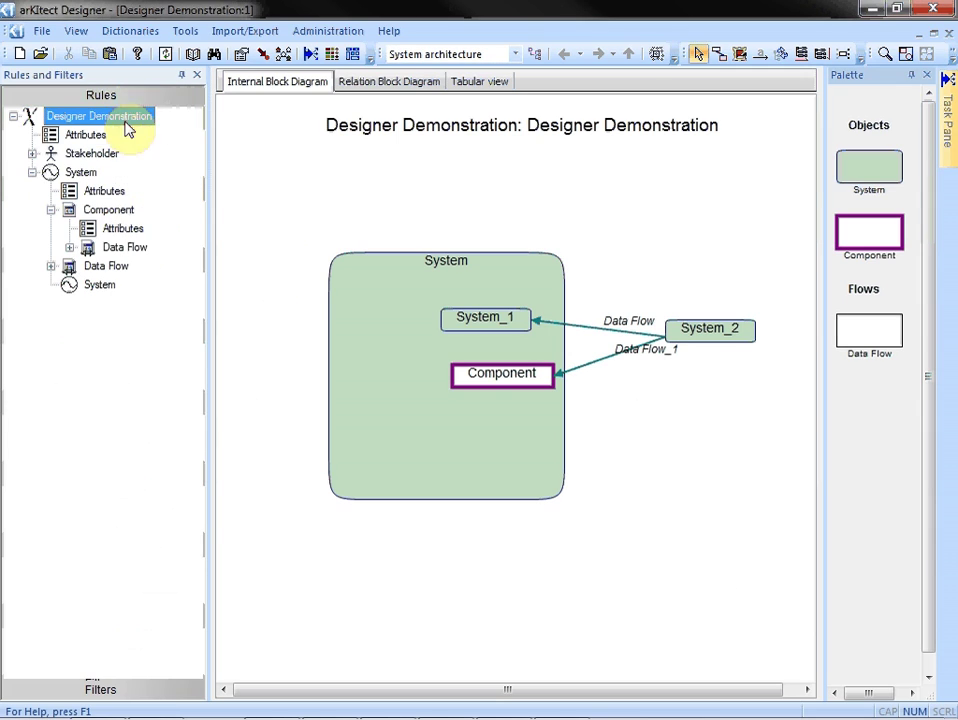
right_click(80, 174)
click(104, 186)
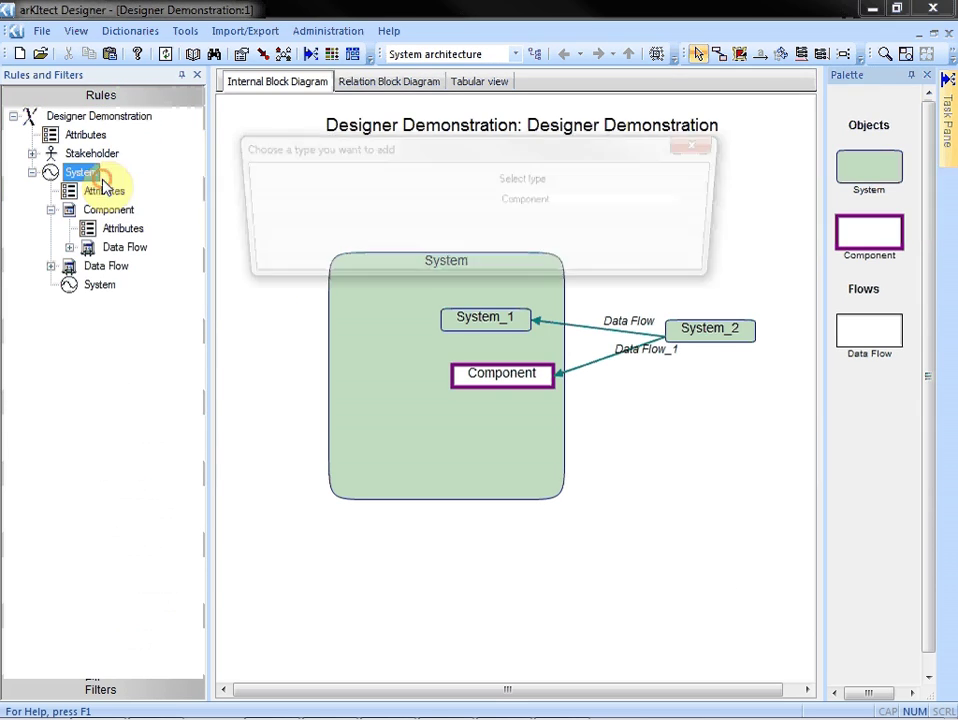
text(Requirement)
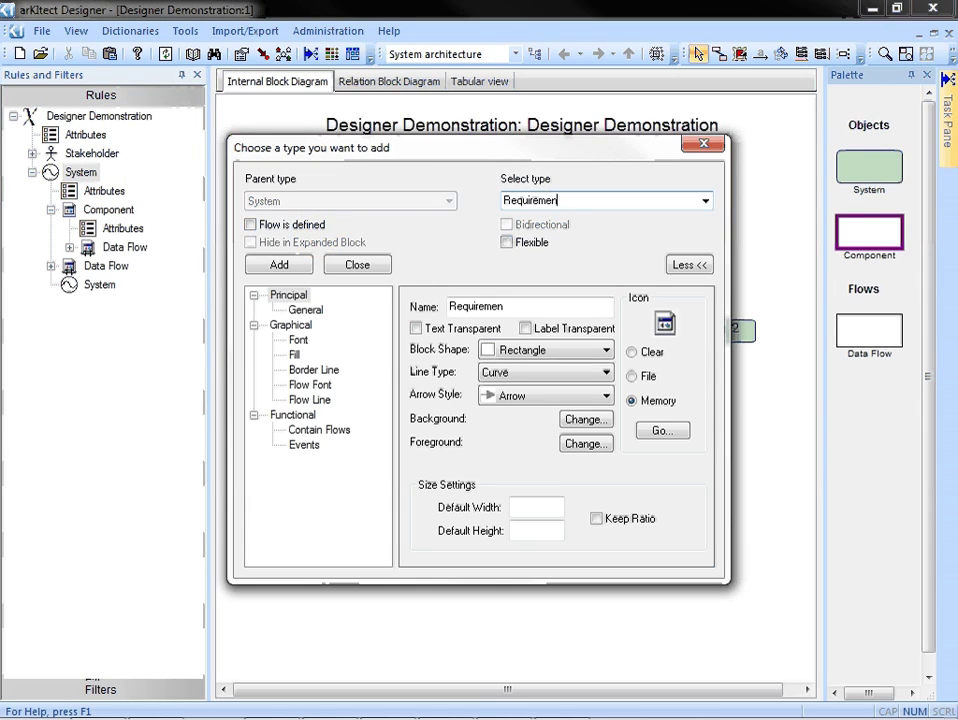
click(268, 225)
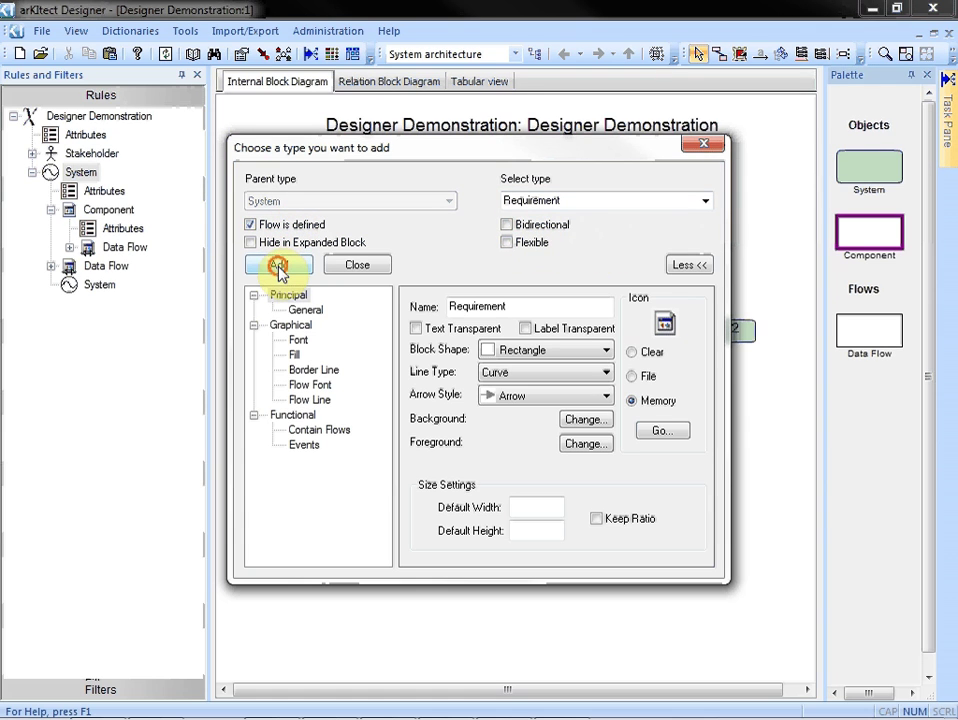
click(278, 268)
click(70, 685)
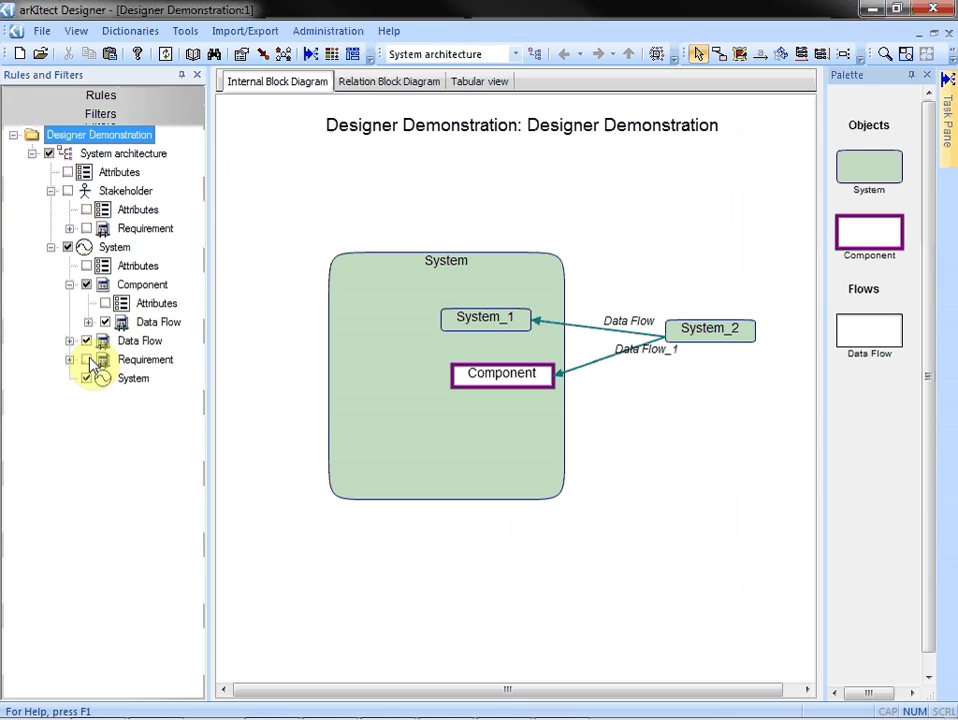
click(67, 191)
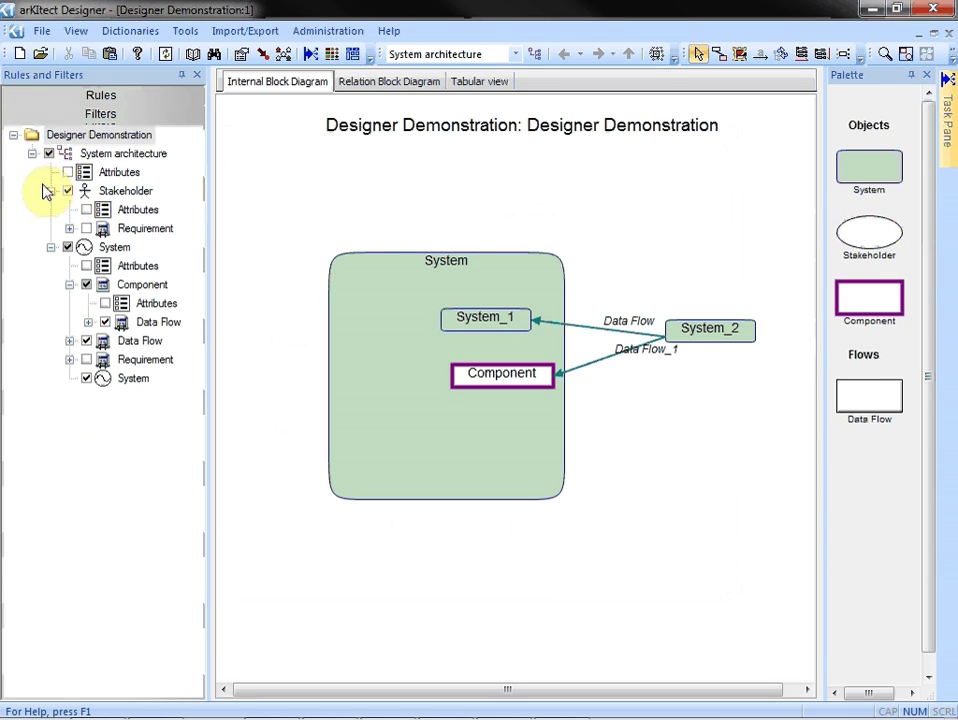
click(67, 191)
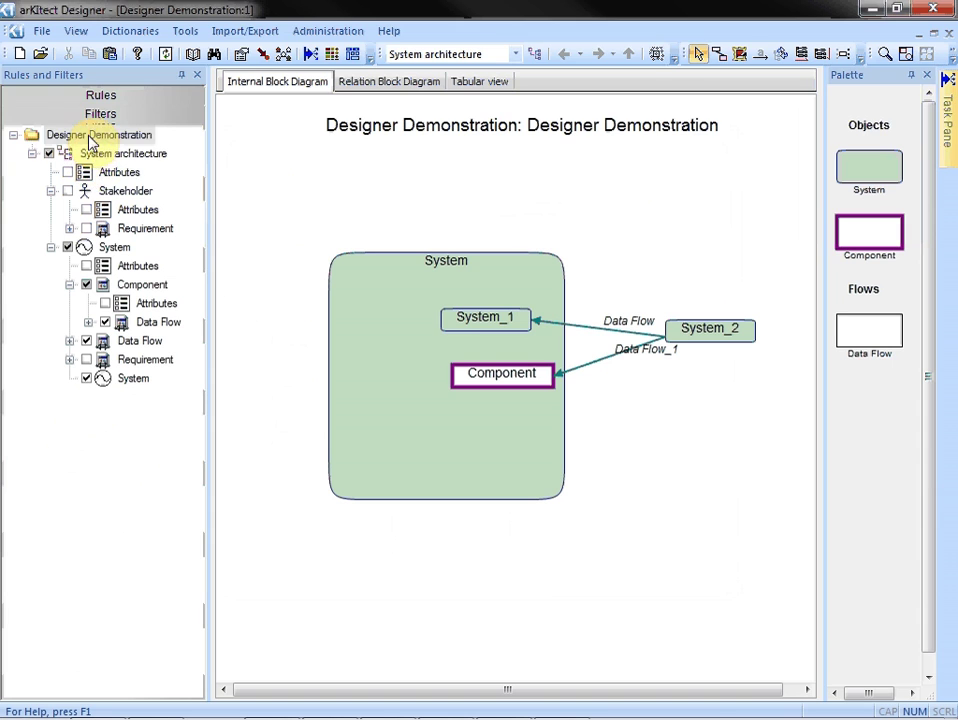
Step: Create the 'Requirement Management' filter with copied rules, collapse System architecture and expand the new filter
right_click(92, 140)
click(107, 146)
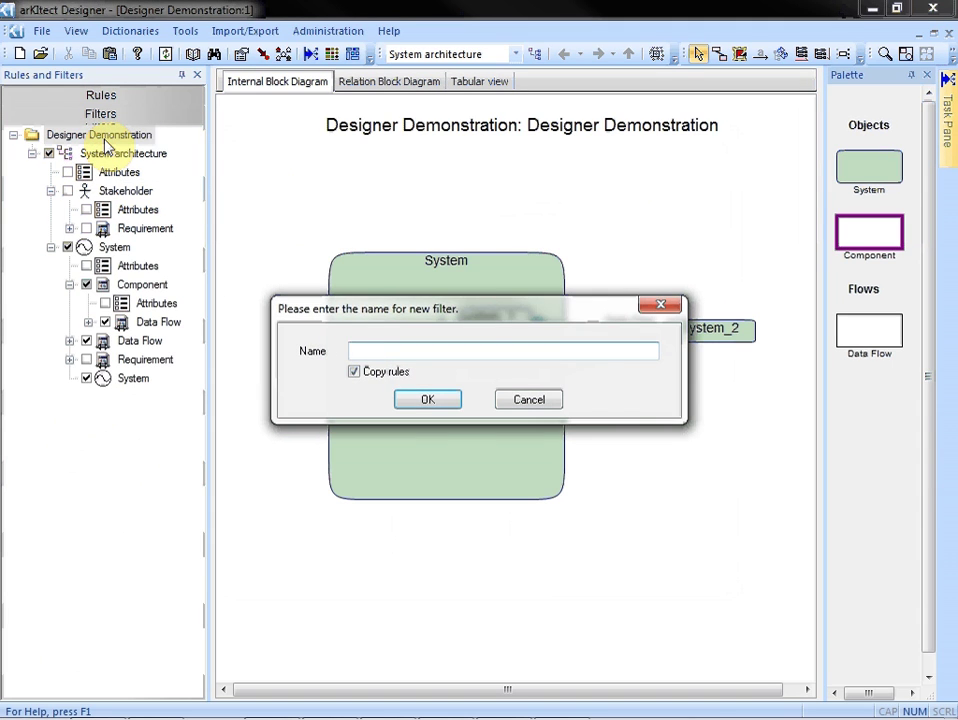
text(Requirement Management)
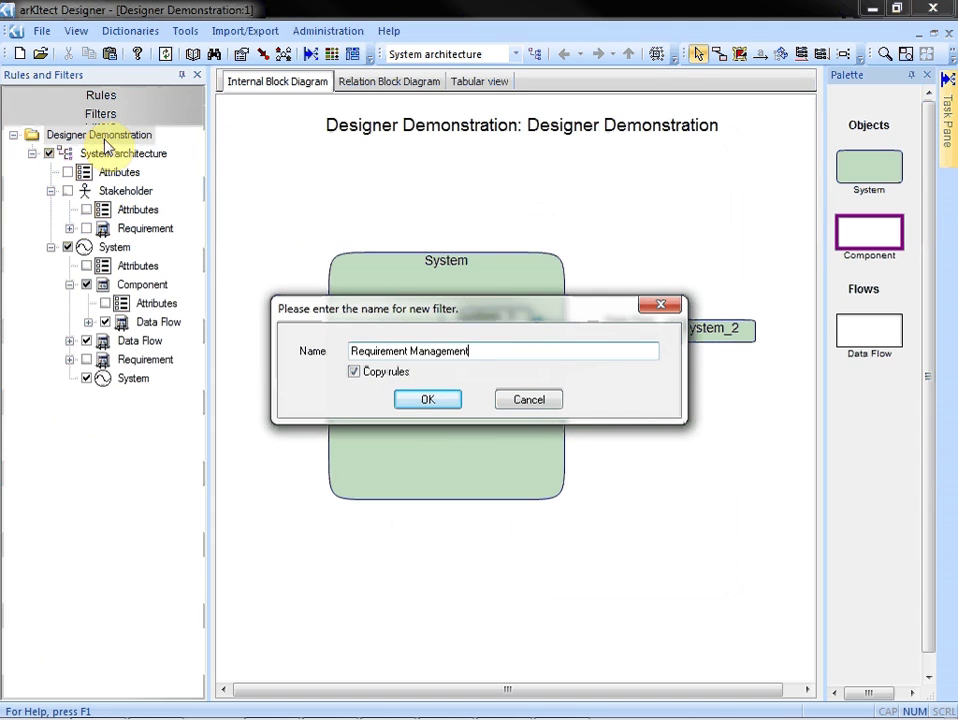
click(430, 400)
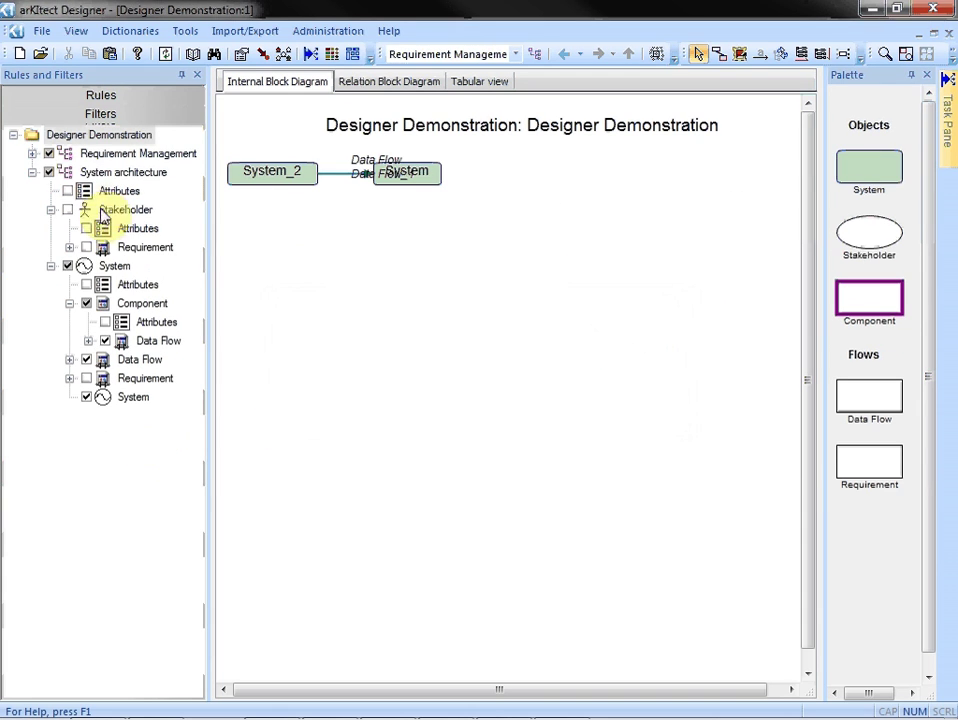
click(32, 172)
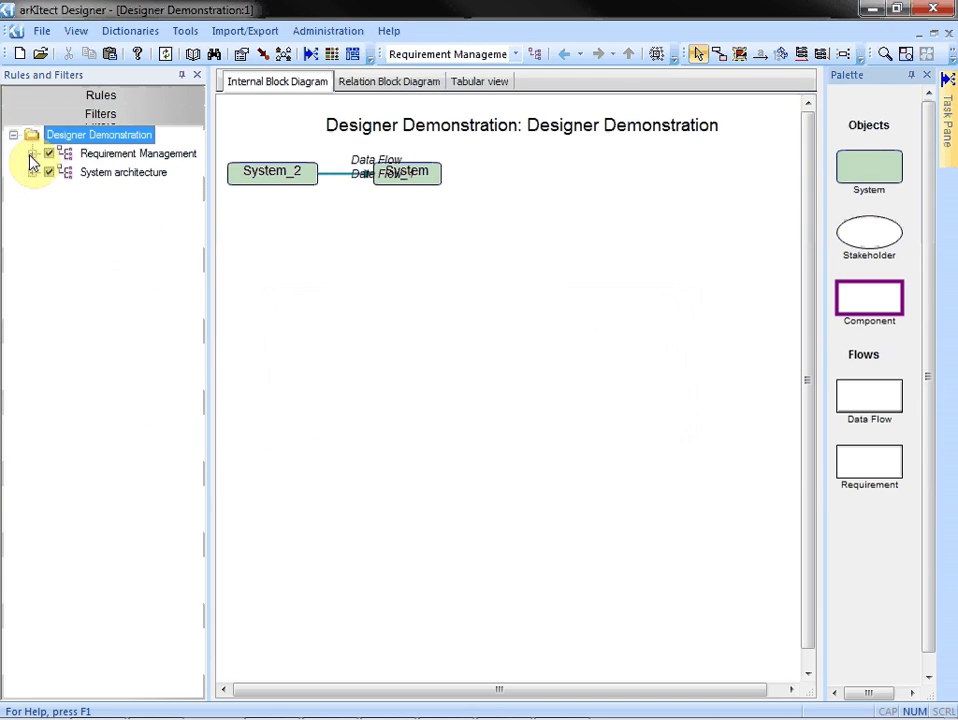
click(32, 154)
Step: Untick Component and every Data Flow type in Requirement Management, then expand Stakeholder
click(51, 210)
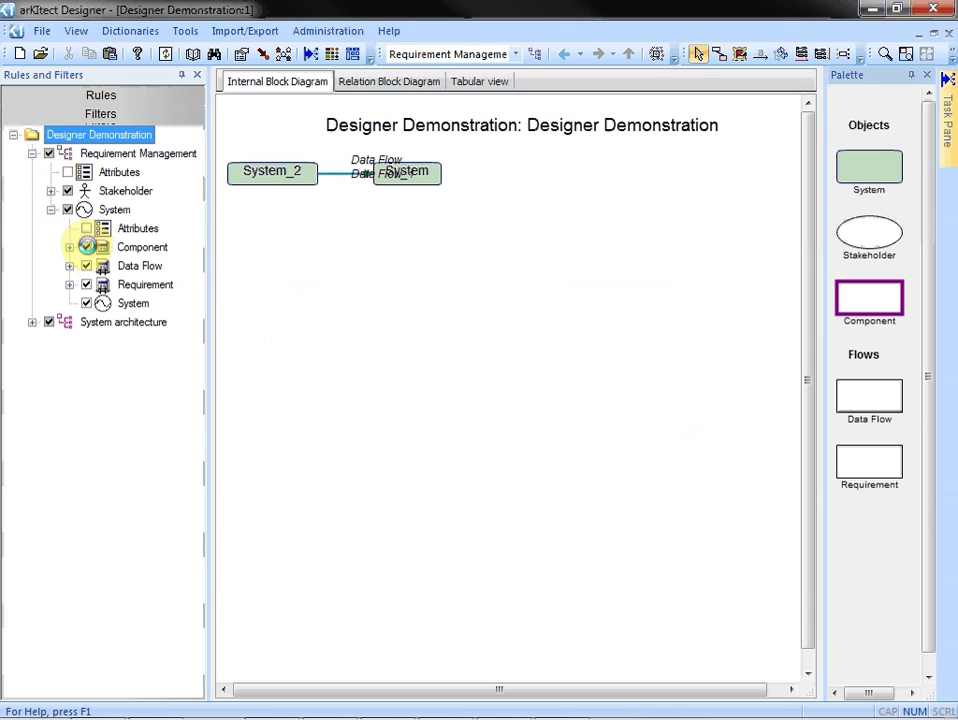
click(87, 248)
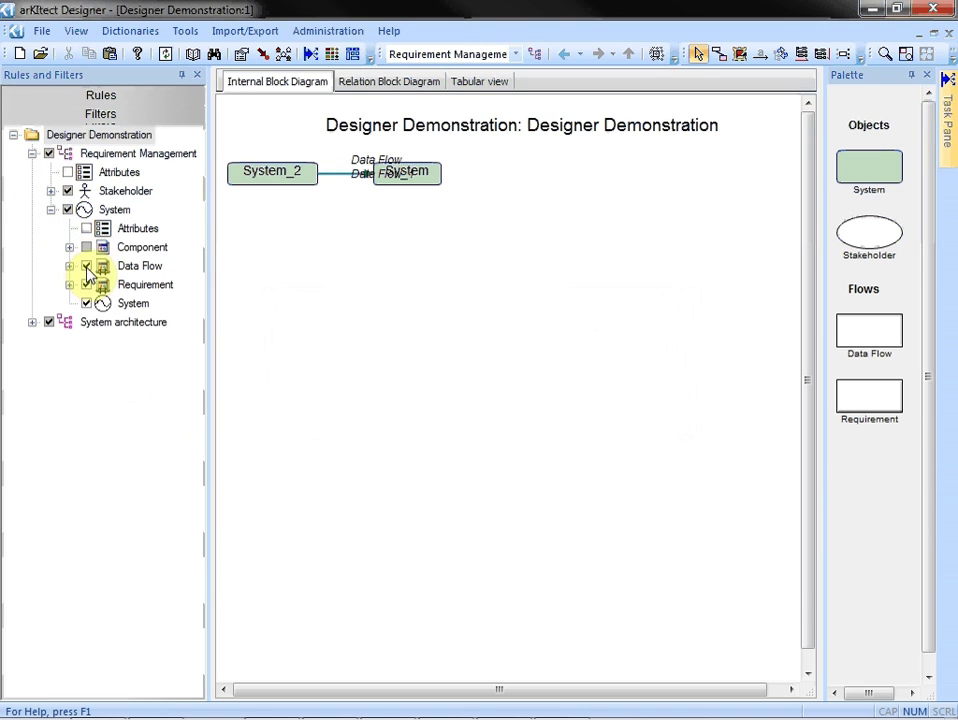
right_click(88, 273)
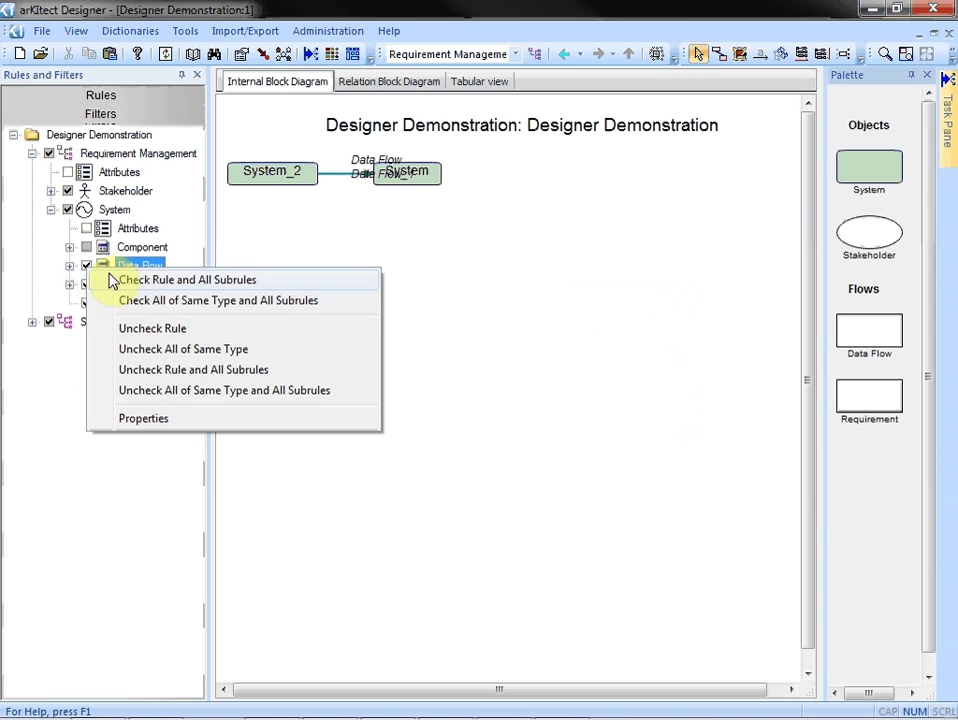
click(148, 348)
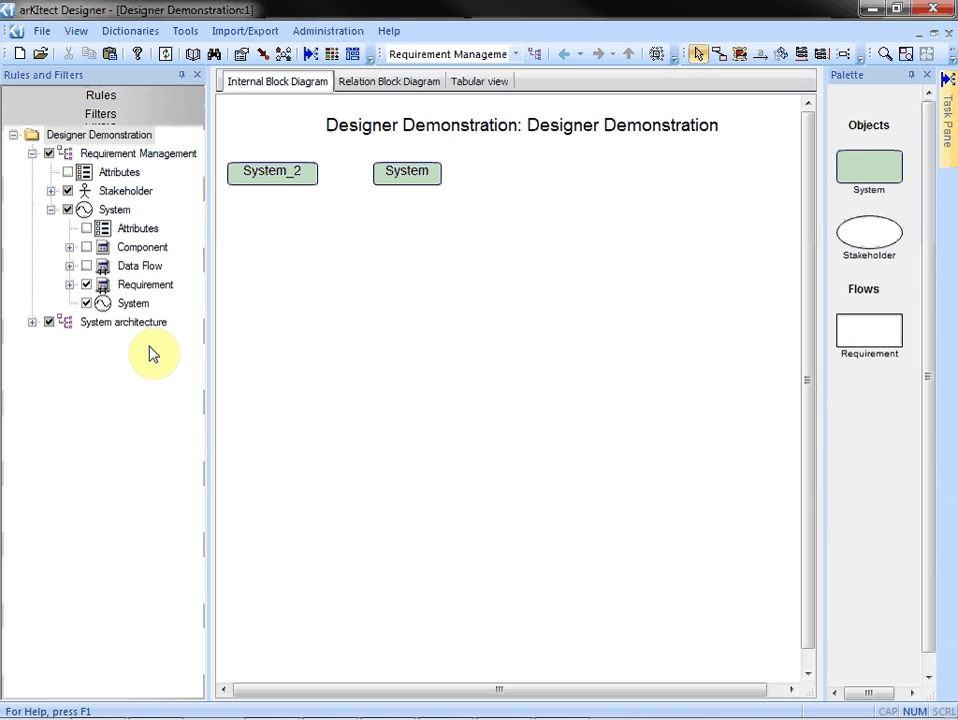
click(50, 191)
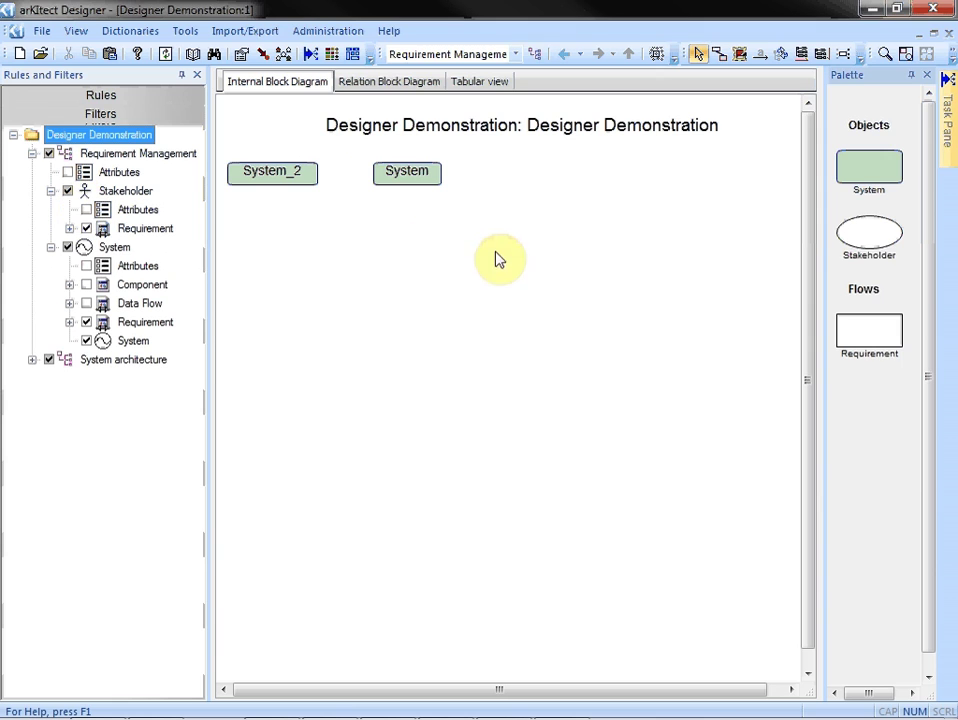
Step: Place a Stakeholder ellipse and draw Requirement flows from it to System and System_2
mouse_move(848, 233)
mouse_down()
mouse_move(877, 240)
mouse_move(577, 246)
mouse_move(369, 313)
mouse_move(359, 303)
mouse_move(410, 216)
mouse_move(409, 188)
mouse_up()
click(471, 269)
click(719, 53)
click(428, 399)
click(717, 53)
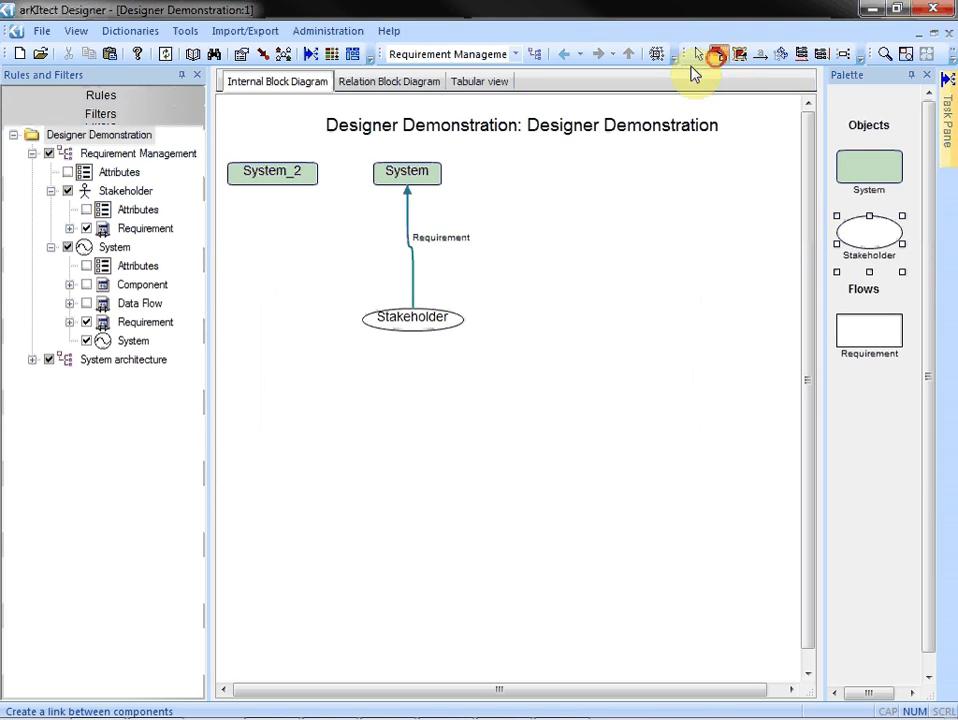
drag(381, 307, 276, 190)
double_click(716, 445)
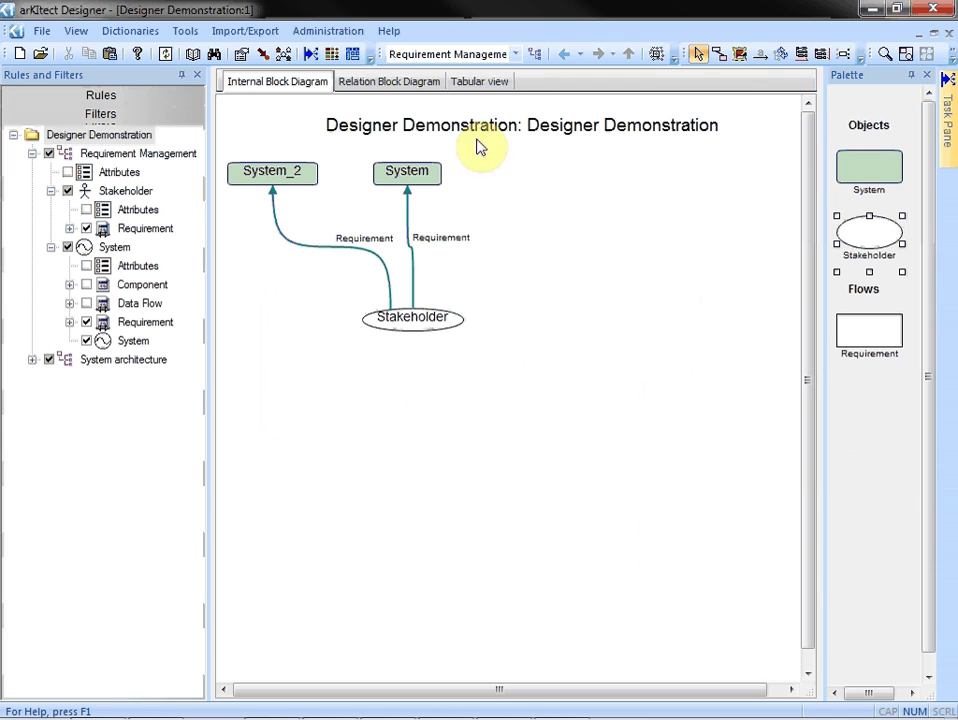
click(435, 63)
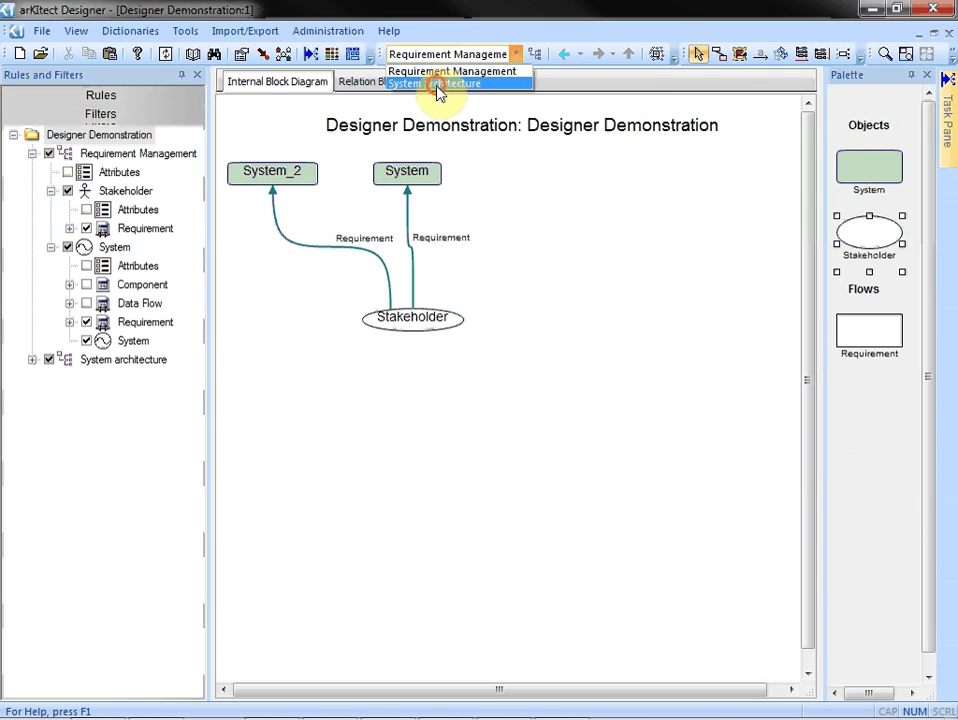
Step: Rename the System block to 'System 7' in the System architecture filter
click(437, 88)
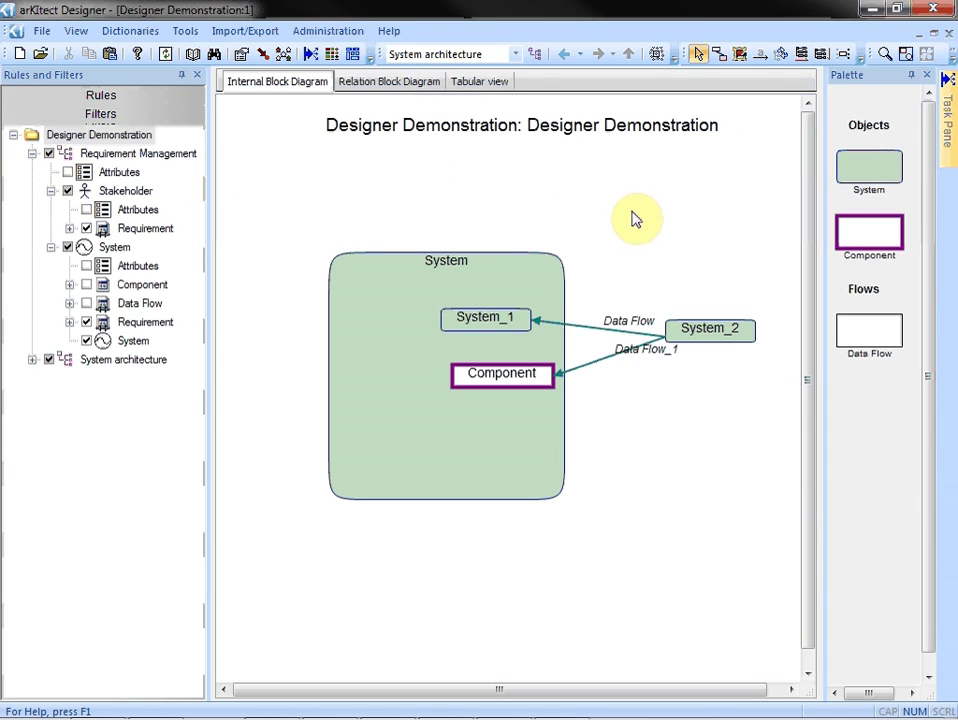
click(454, 262)
right_click(455, 318)
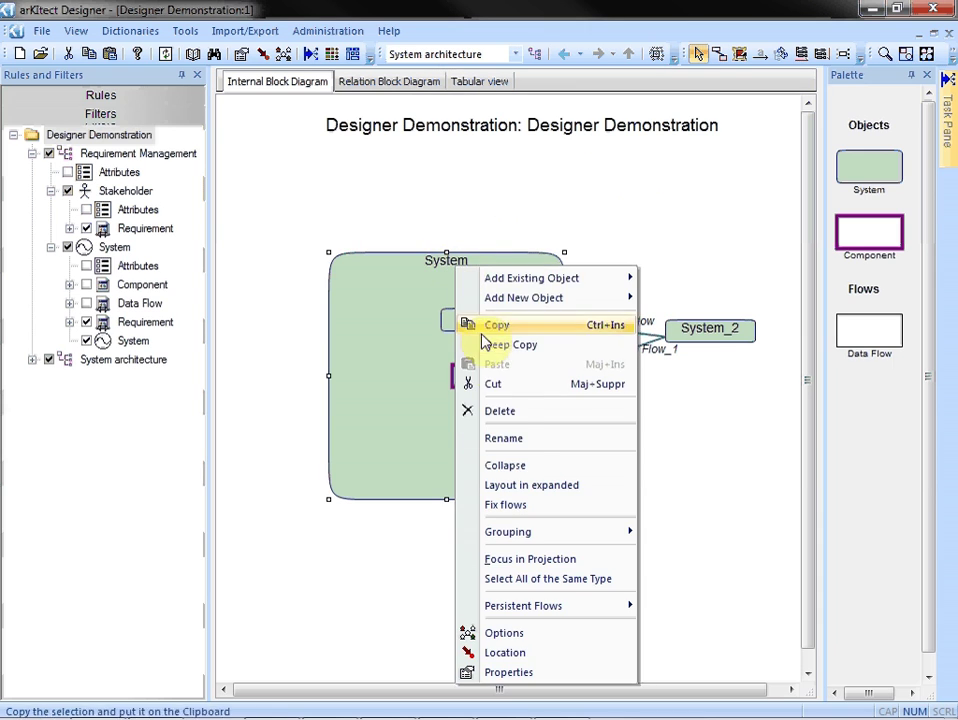
click(524, 440)
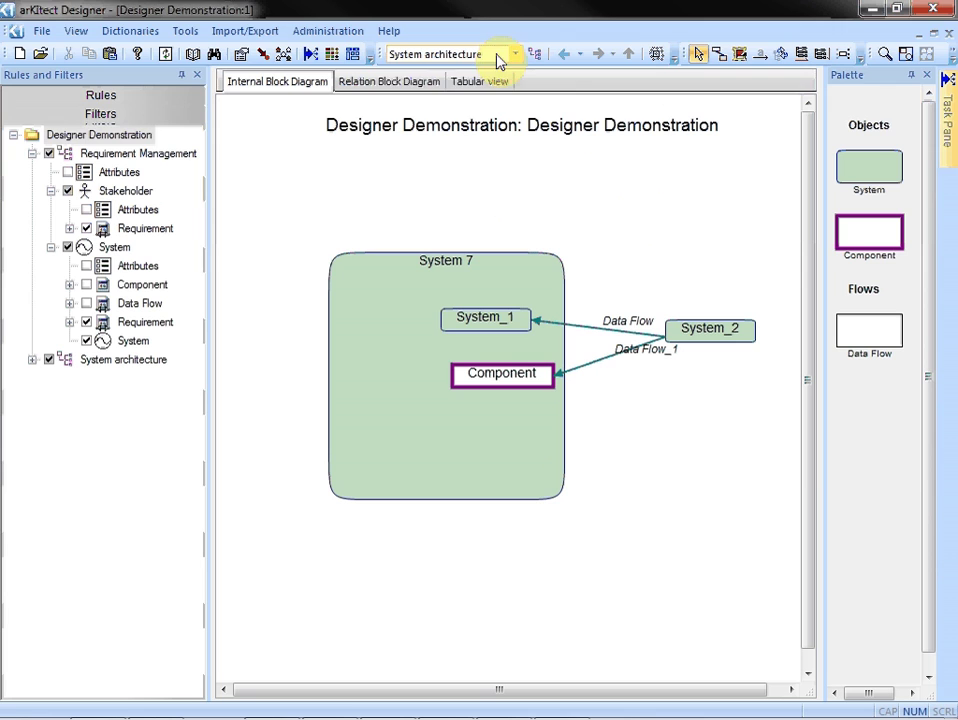
Step: Widen System 7 to the right in the Requirement Management diagram
click(498, 56)
click(490, 69)
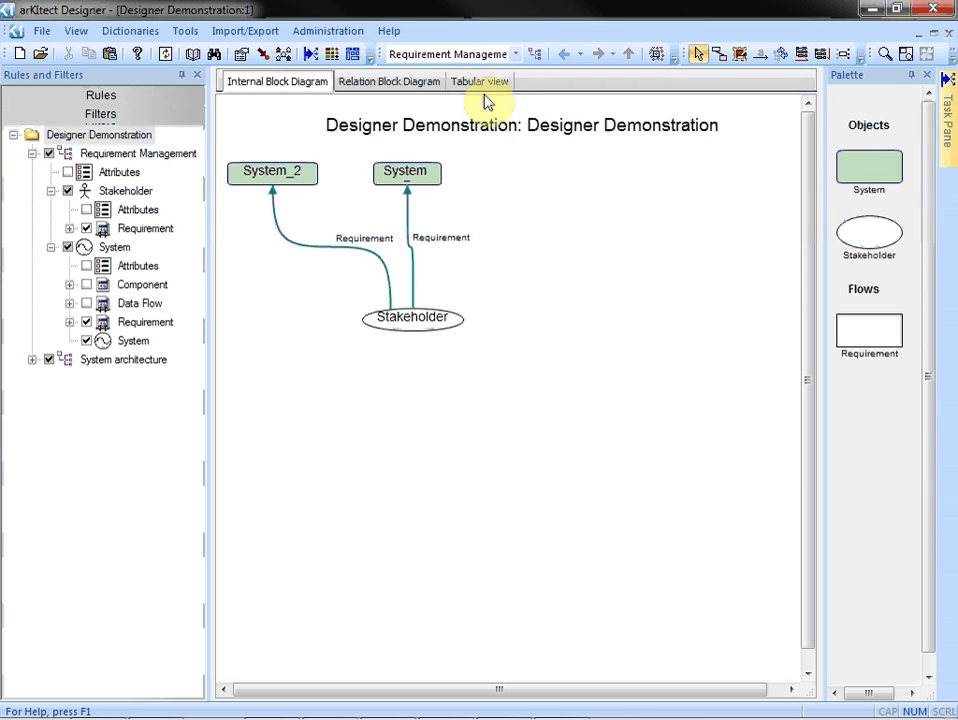
click(438, 172)
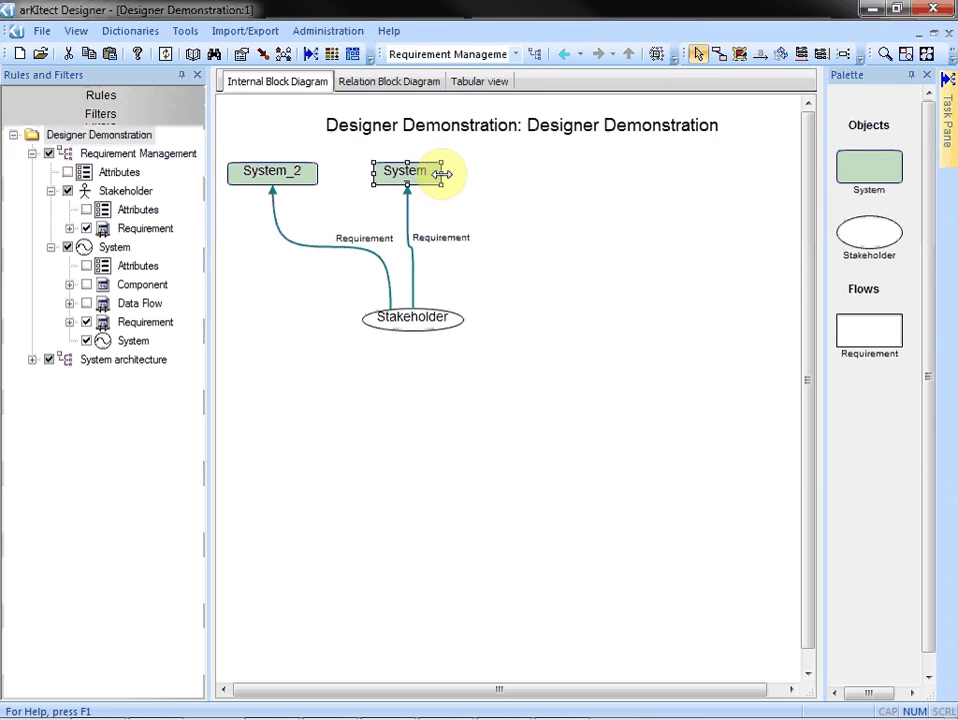
drag(442, 174, 508, 172)
click(515, 218)
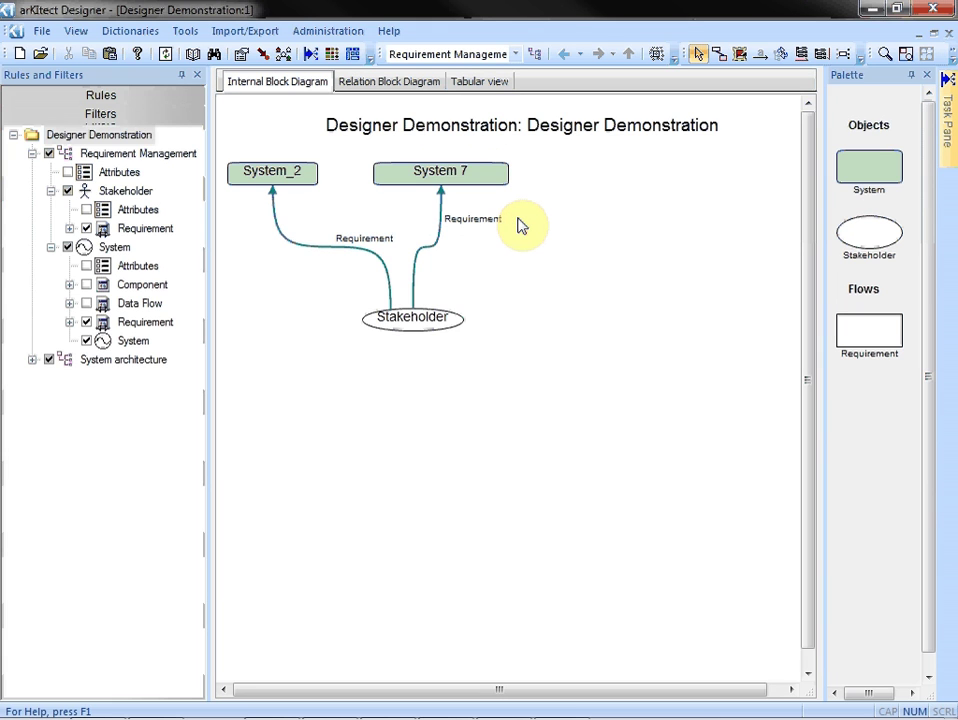
Step: Give the System type a new attribute named 'Description' with type MEMO
click(40, 95)
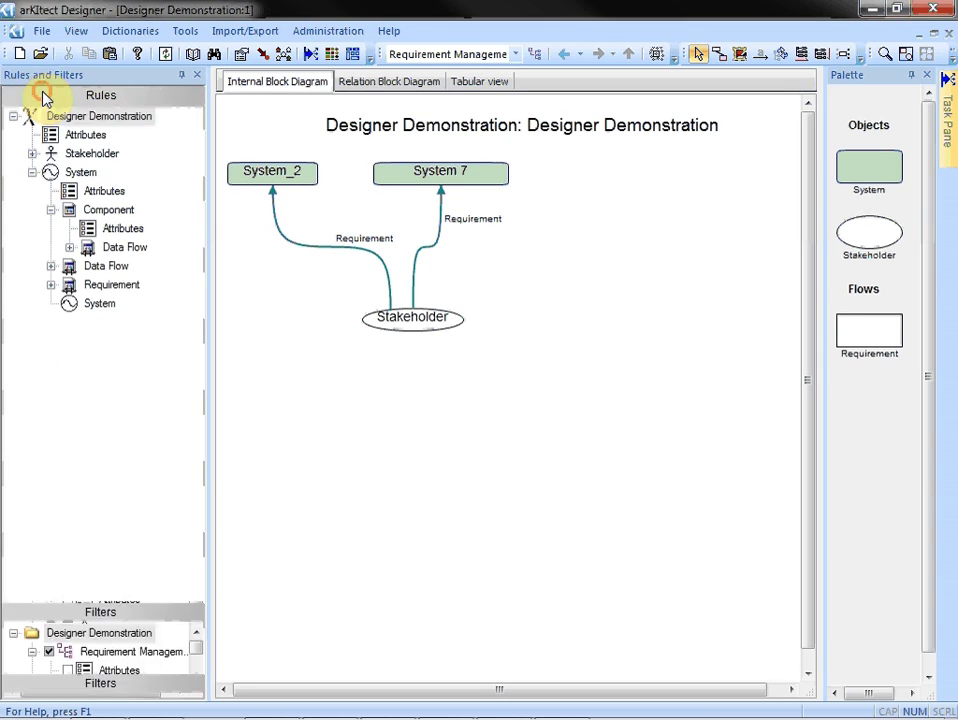
click(98, 195)
right_click(120, 202)
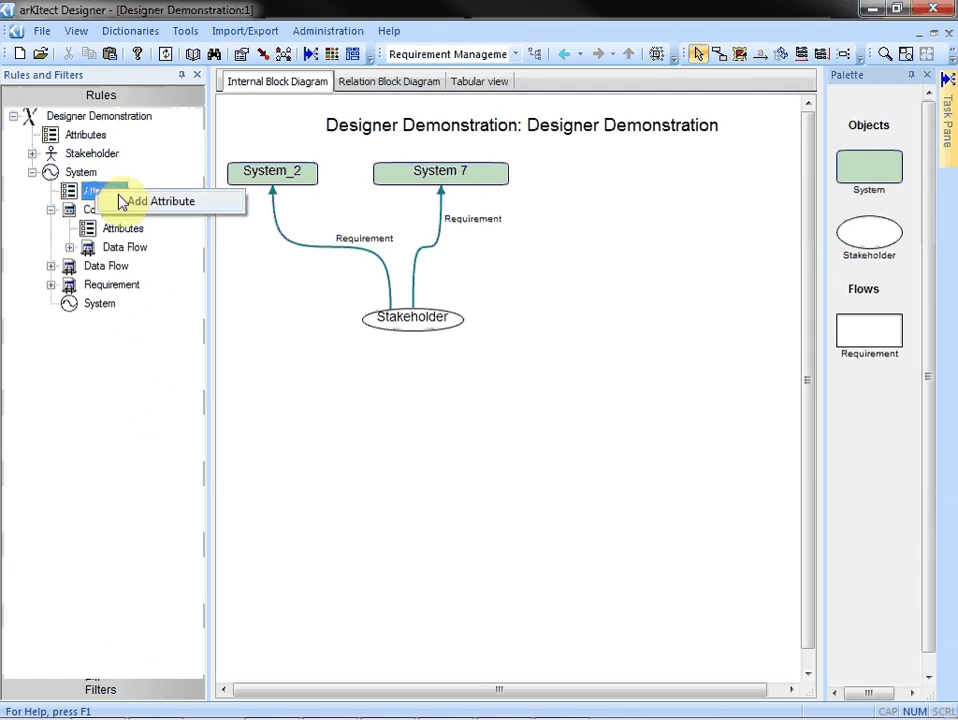
click(120, 203)
text(De)
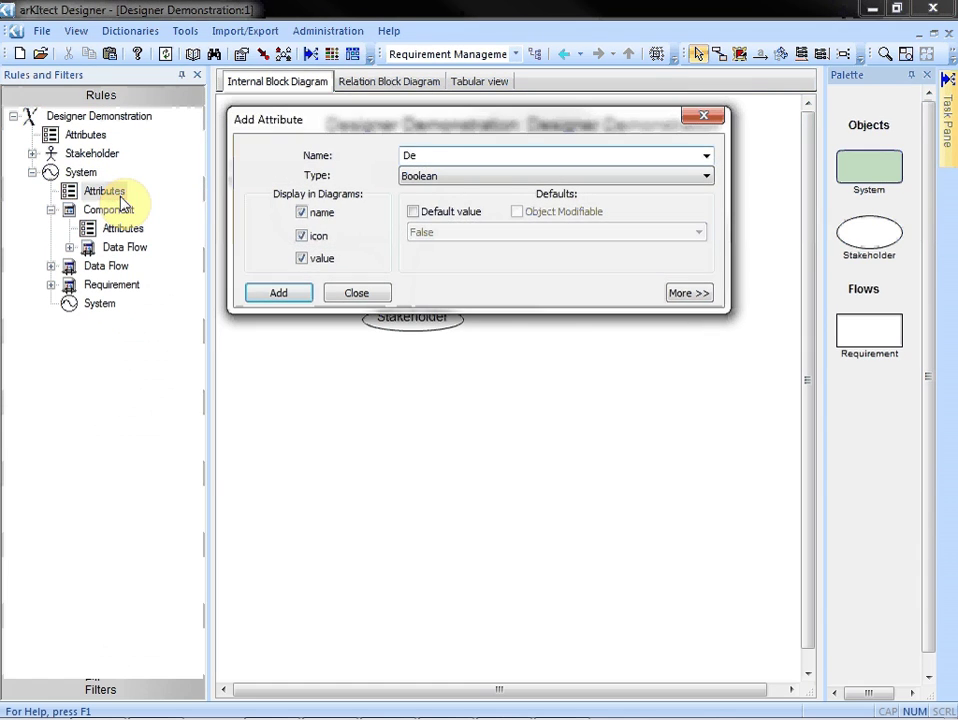
text(scription)
key(Tab)
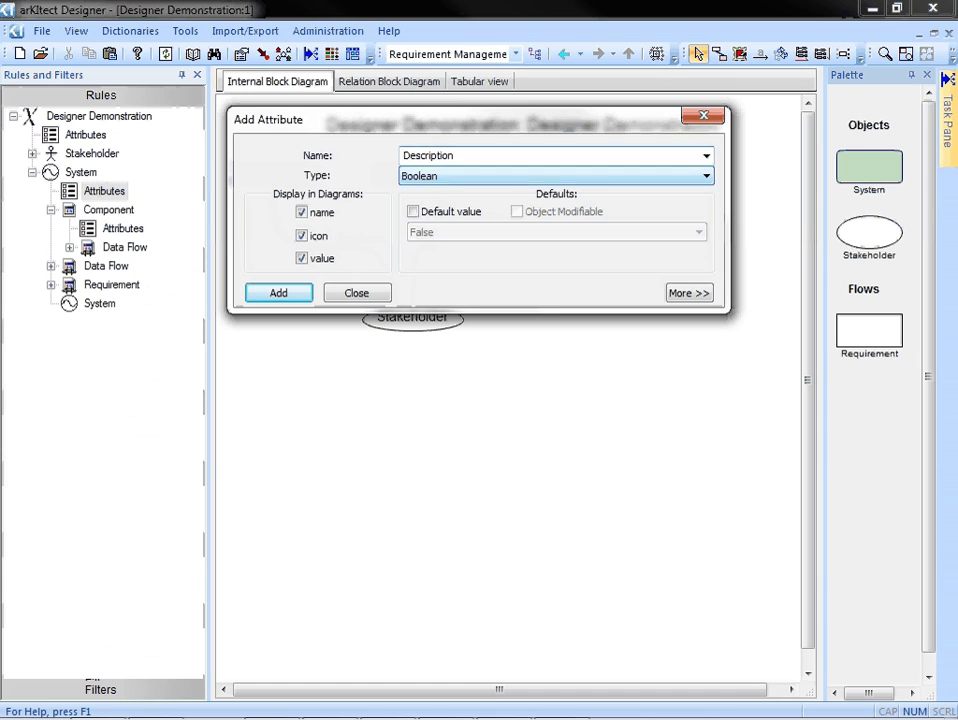
key(alt+Down)
key(Down)
key(Down)
key(Down)
key(Down)
key(Down)
key(Down)
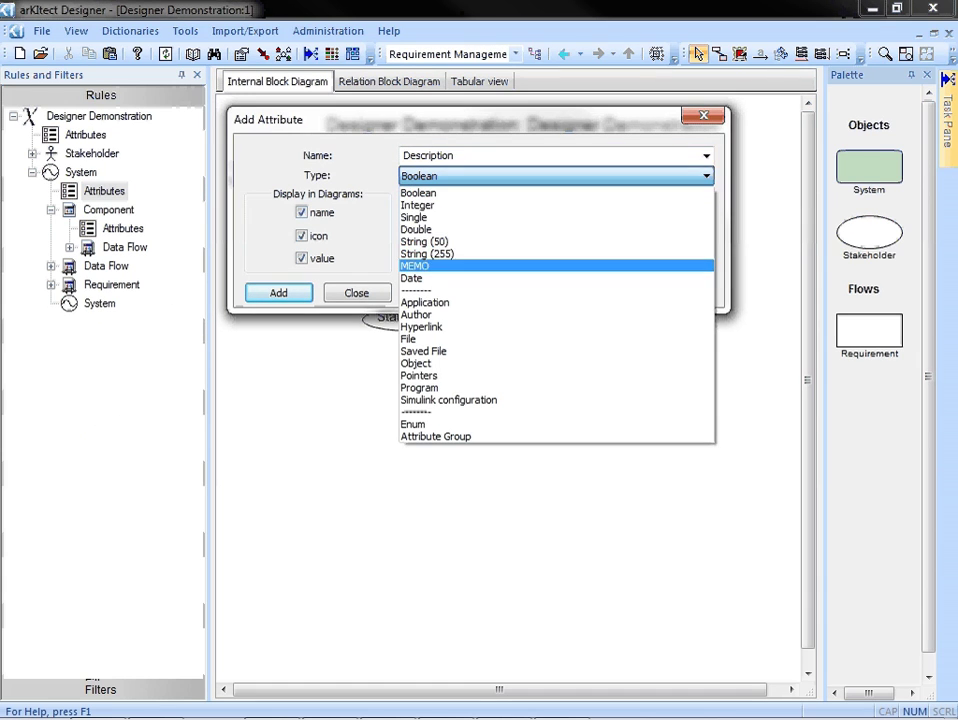
key(Return)
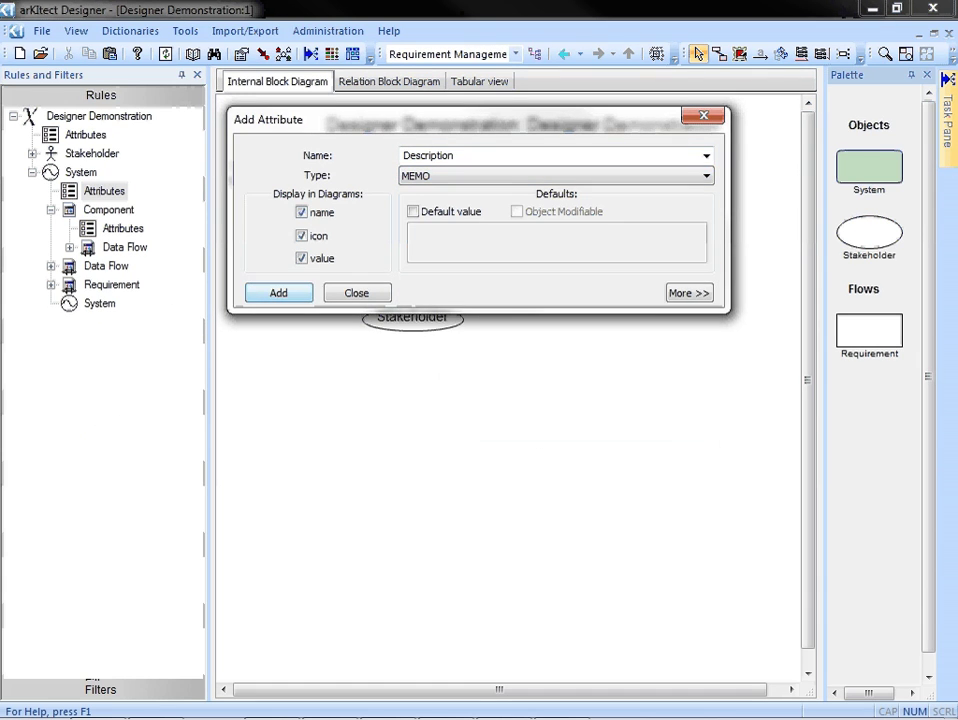
key(Return)
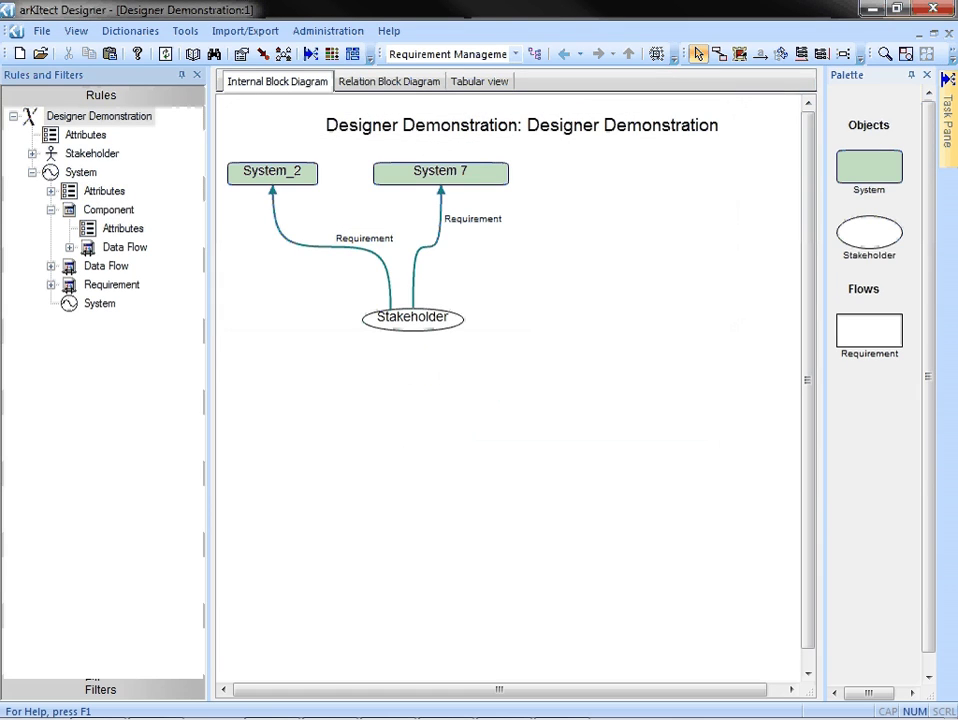
Step: Include System's attributes in the System architecture filter and make System 7 taller
click(100, 689)
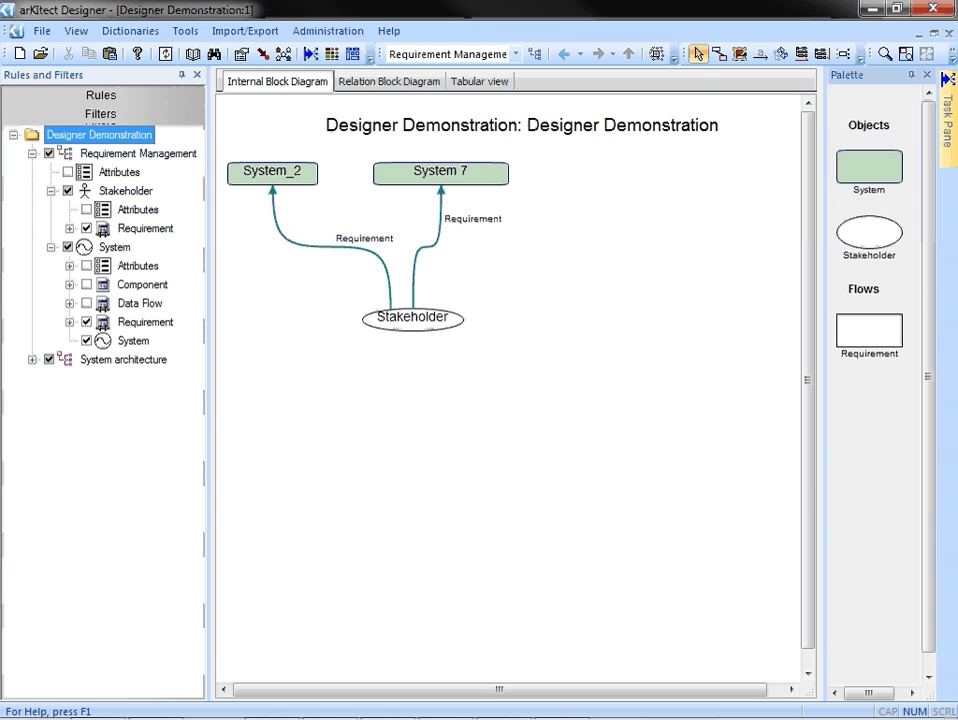
click(32, 359)
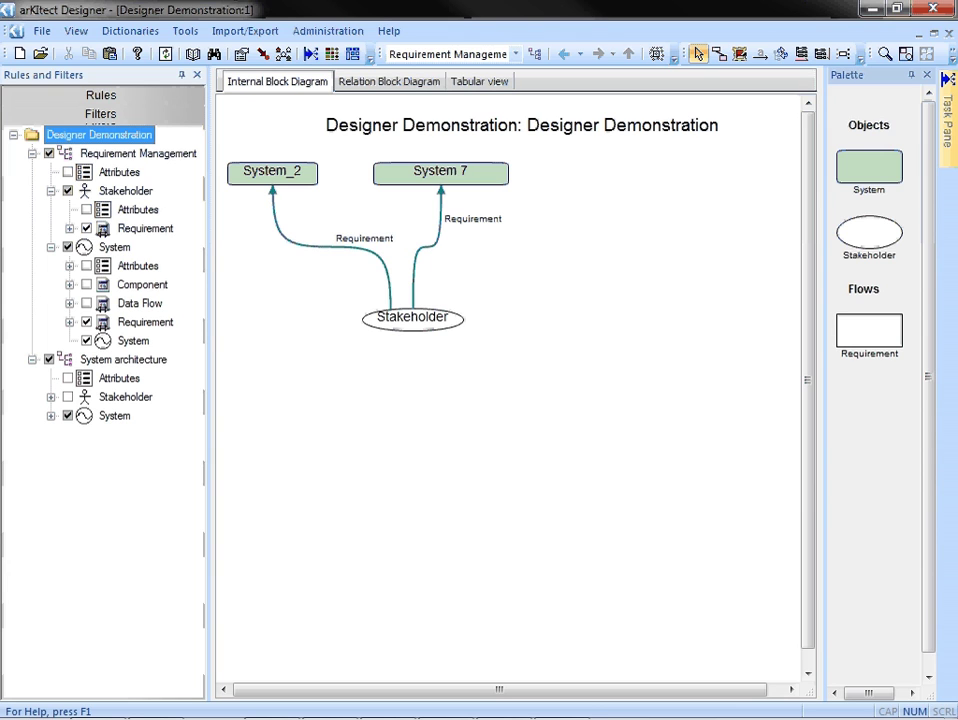
click(51, 415)
click(69, 434)
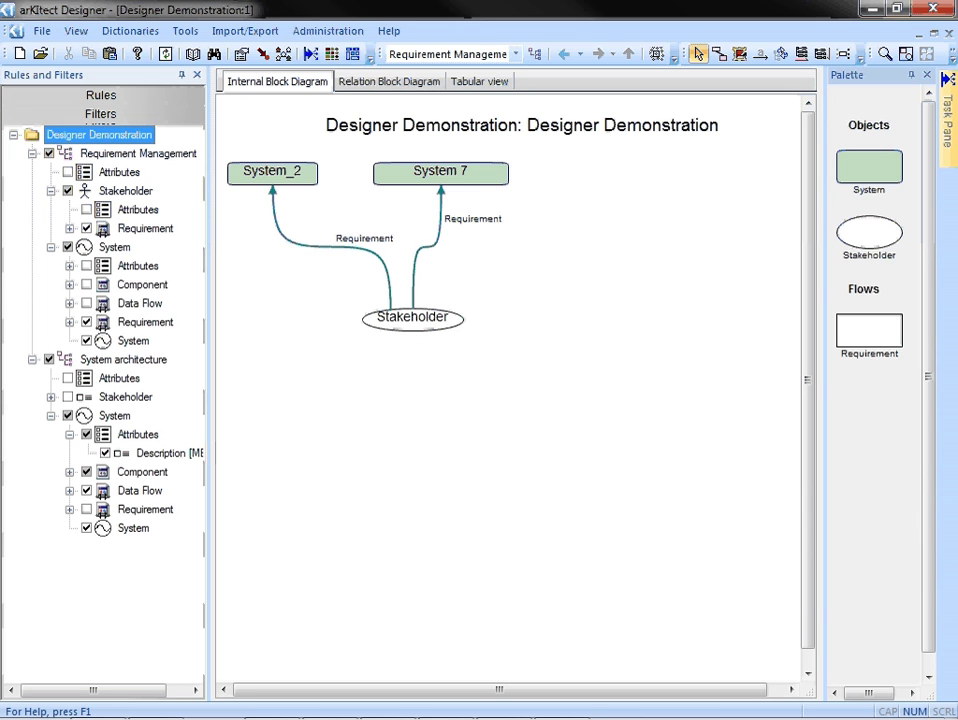
click(440, 176)
drag(440, 182, 440, 218)
Step: Switch to the System architecture view and make System_1 and System_2 taller to show Description
click(516, 54)
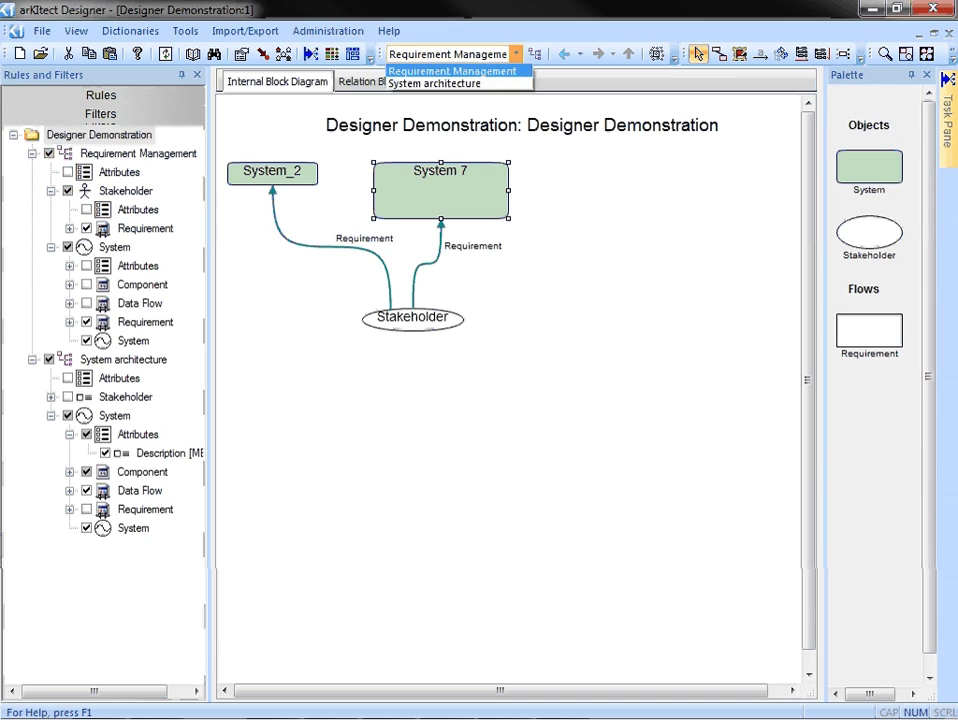
click(420, 80)
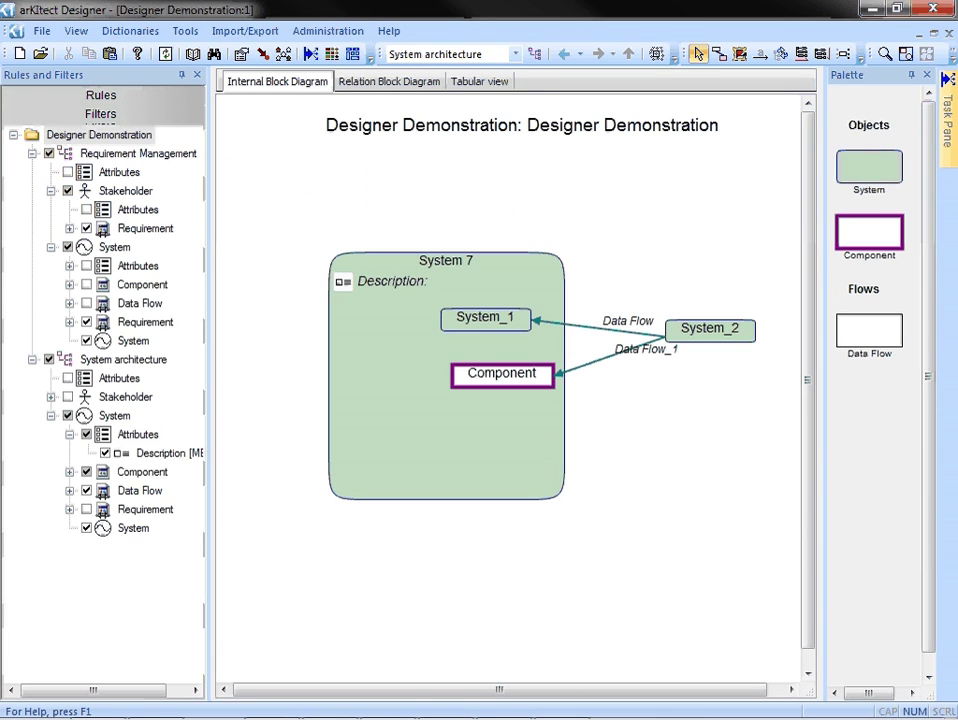
click(485, 318)
drag(485, 331, 485, 352)
click(710, 328)
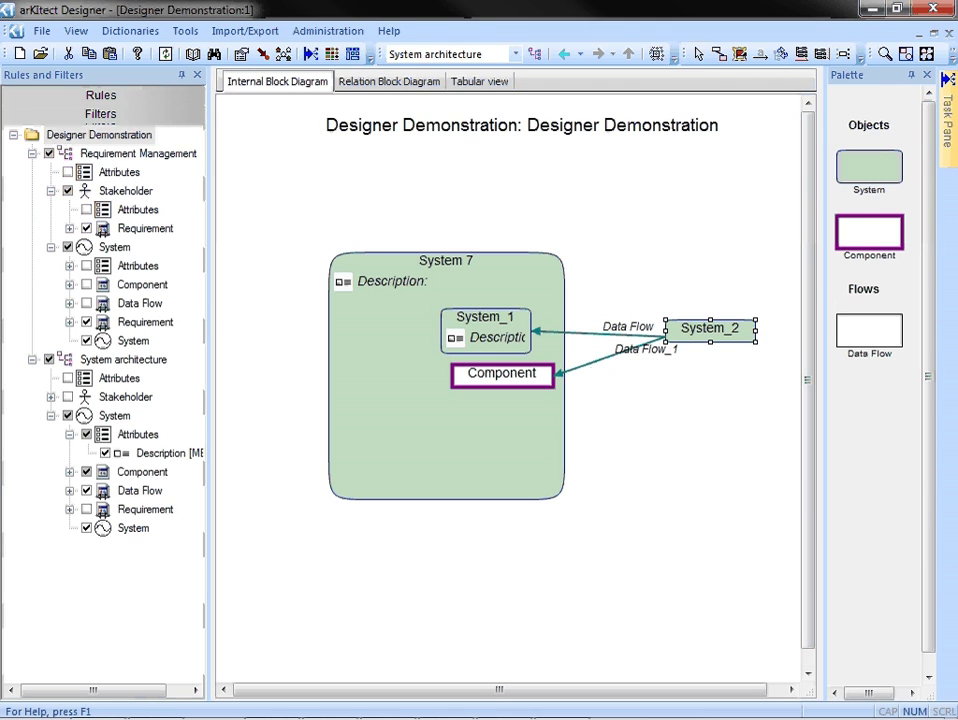
drag(710, 340, 710, 375)
key(Escape)
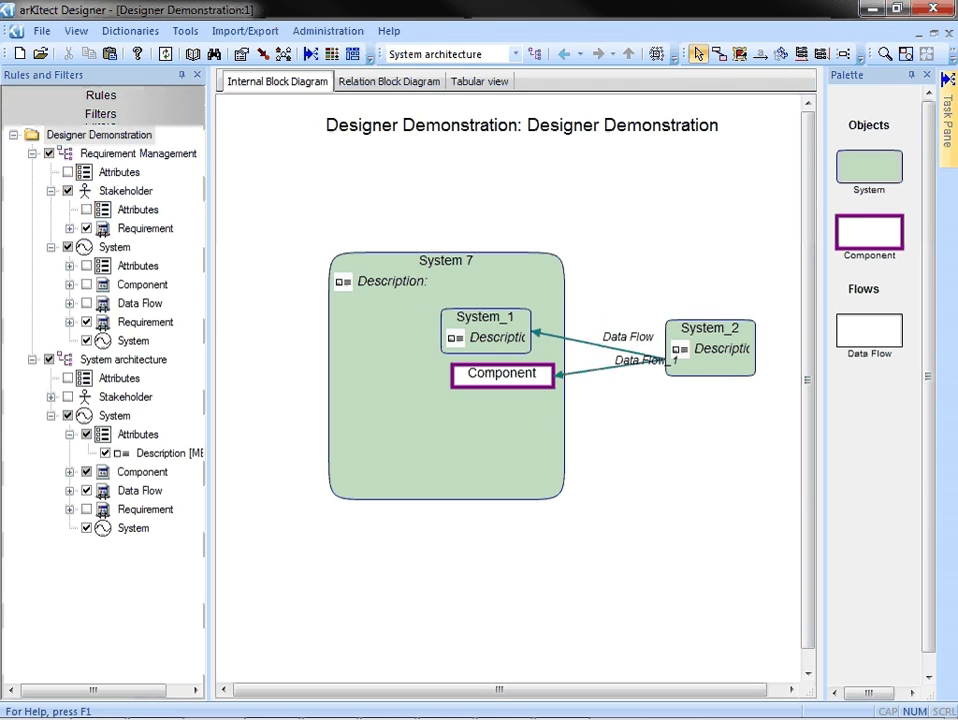
Step: Set System 7's Description to 'This is a description' through its Properties
right_click(434, 262)
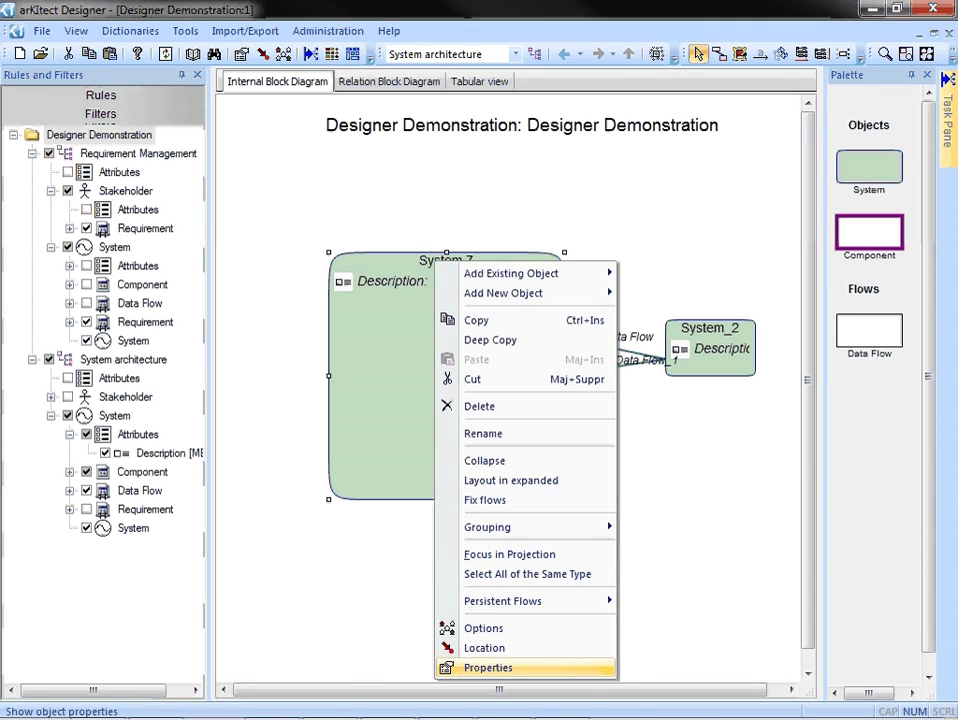
click(488, 667)
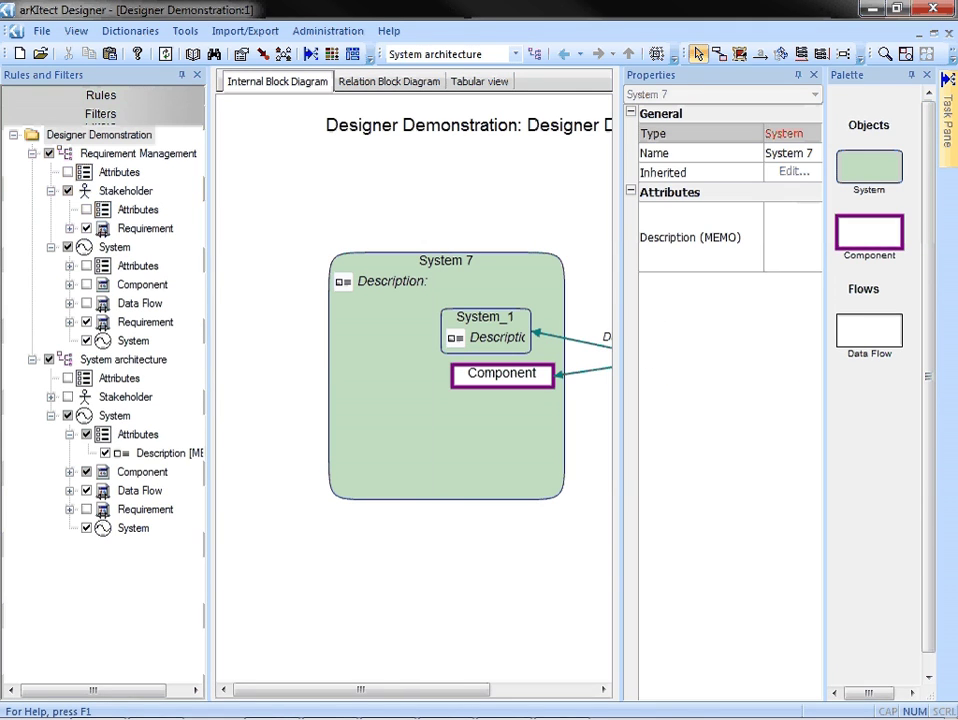
text(This is a description)
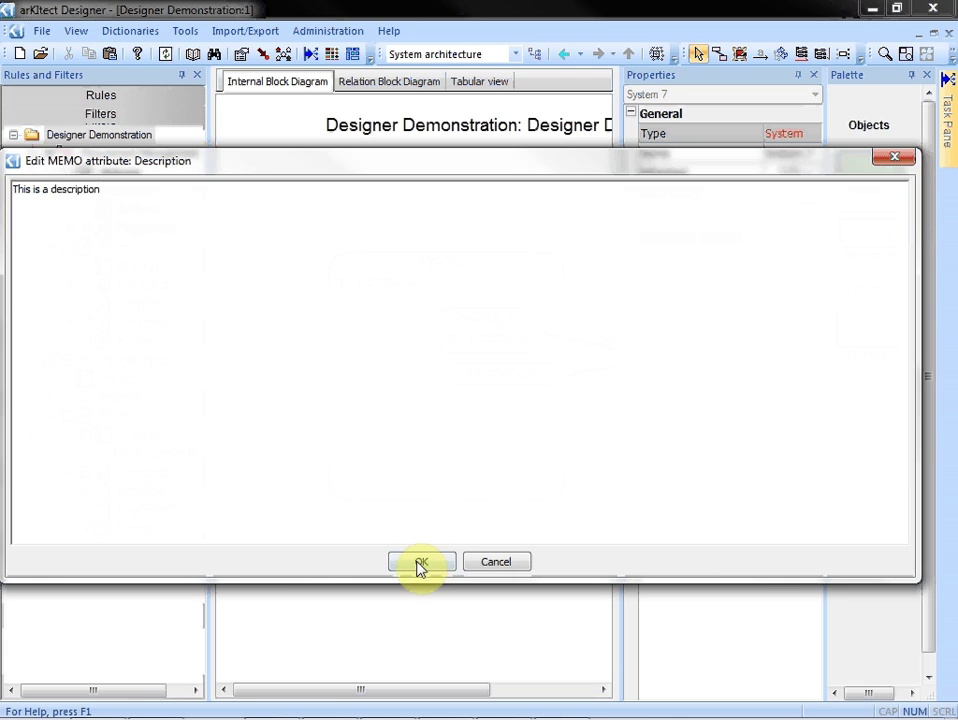
click(421, 561)
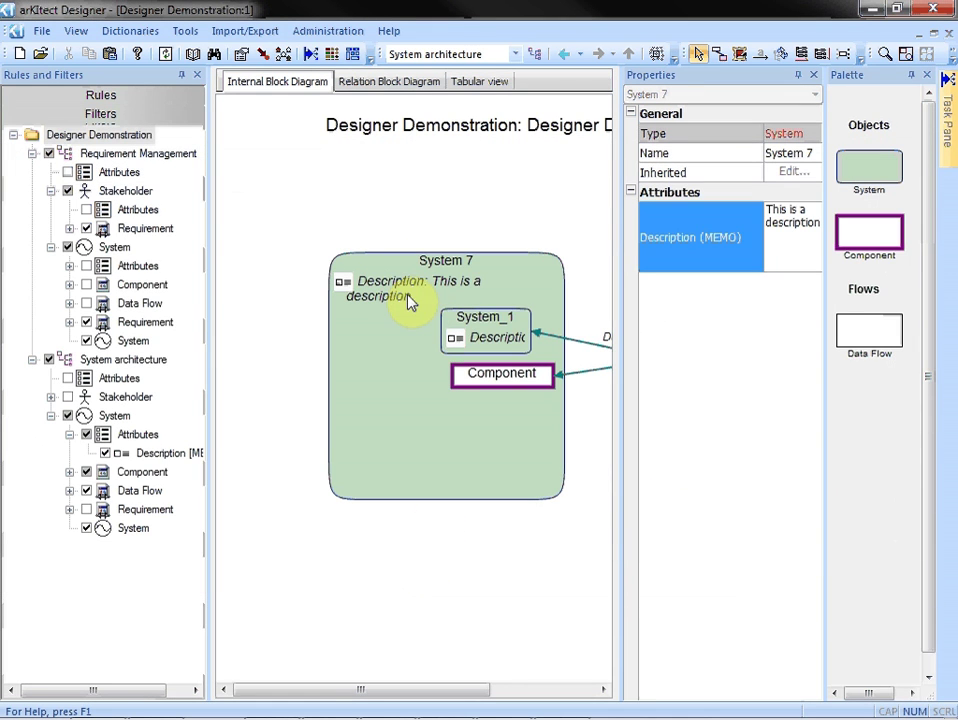
Step: Set System_1's Description to 'This is another description', lower Component, and enlarge System_1
click(470, 320)
double_click(781, 240)
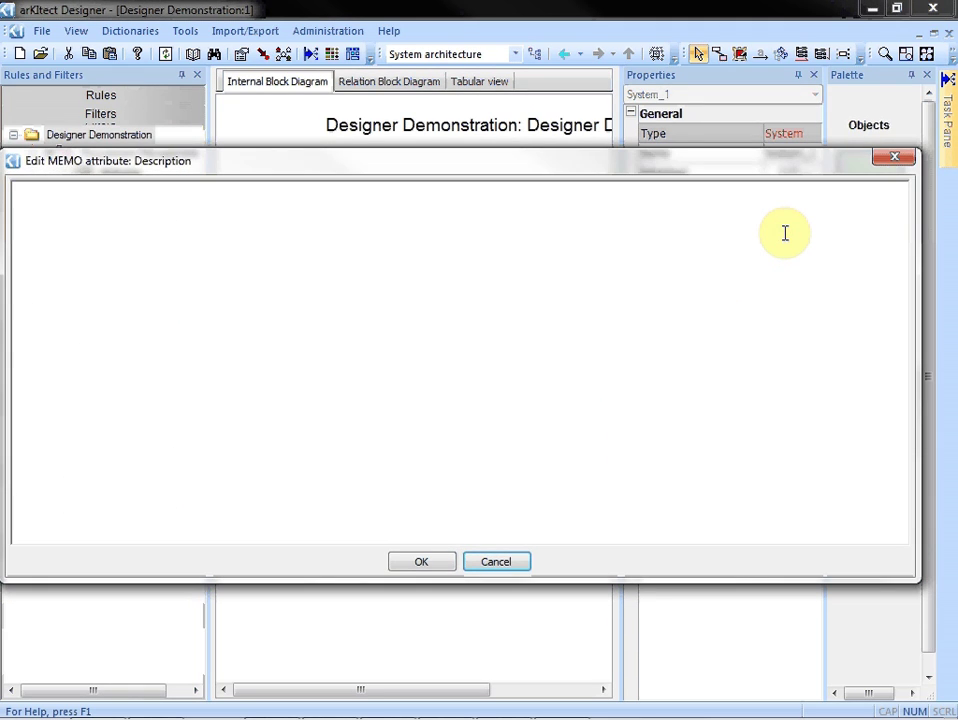
click(785, 233)
text(This is another description)
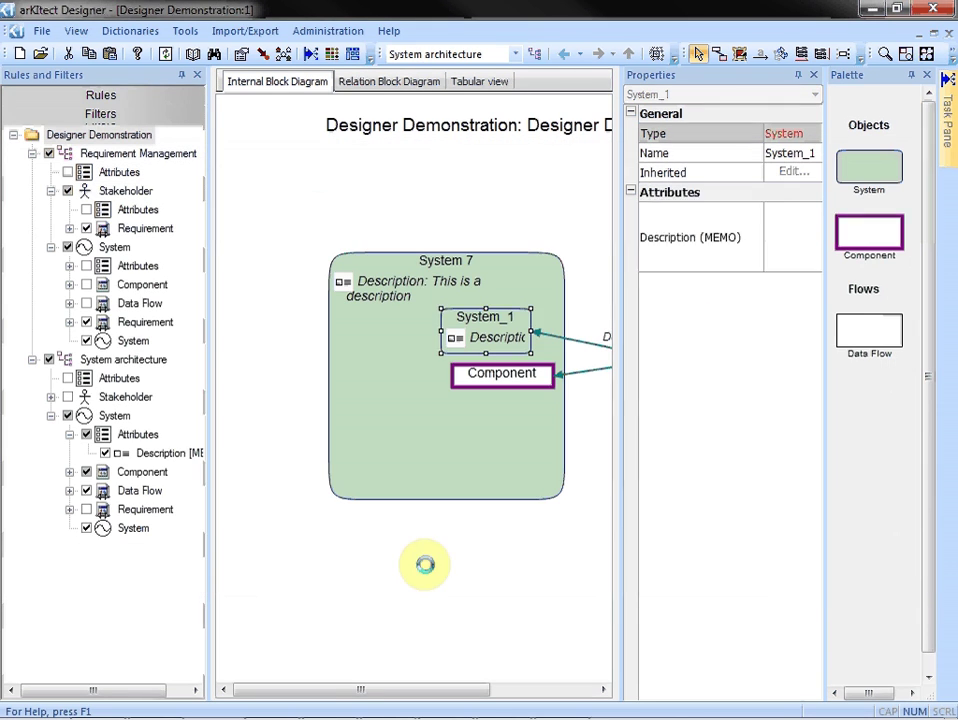
click(422, 562)
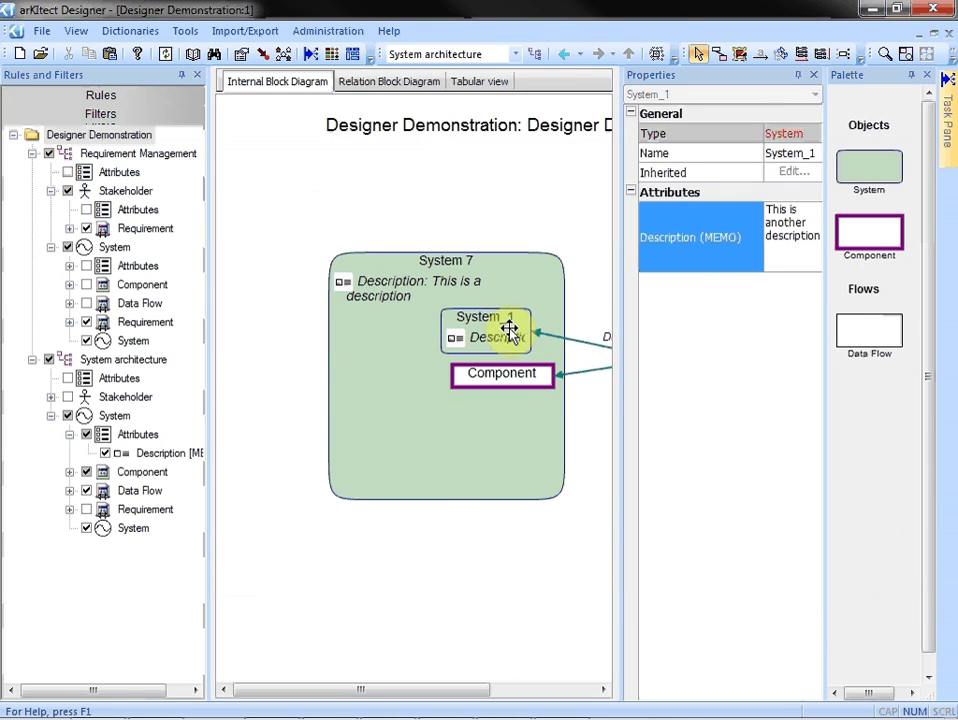
drag(505, 378, 477, 448)
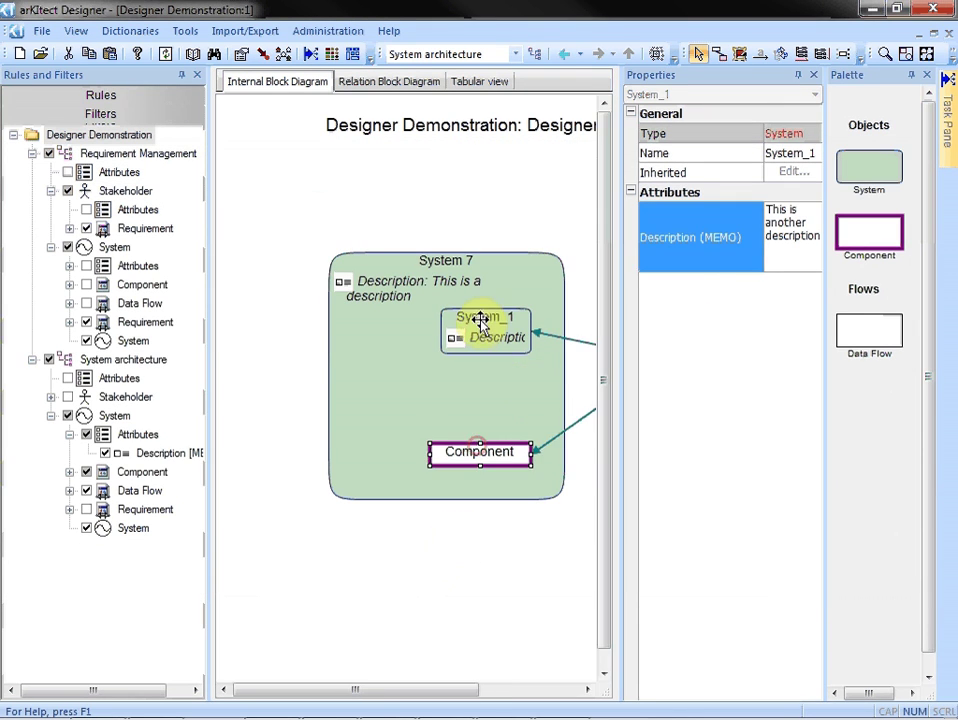
click(462, 340)
drag(442, 352, 385, 408)
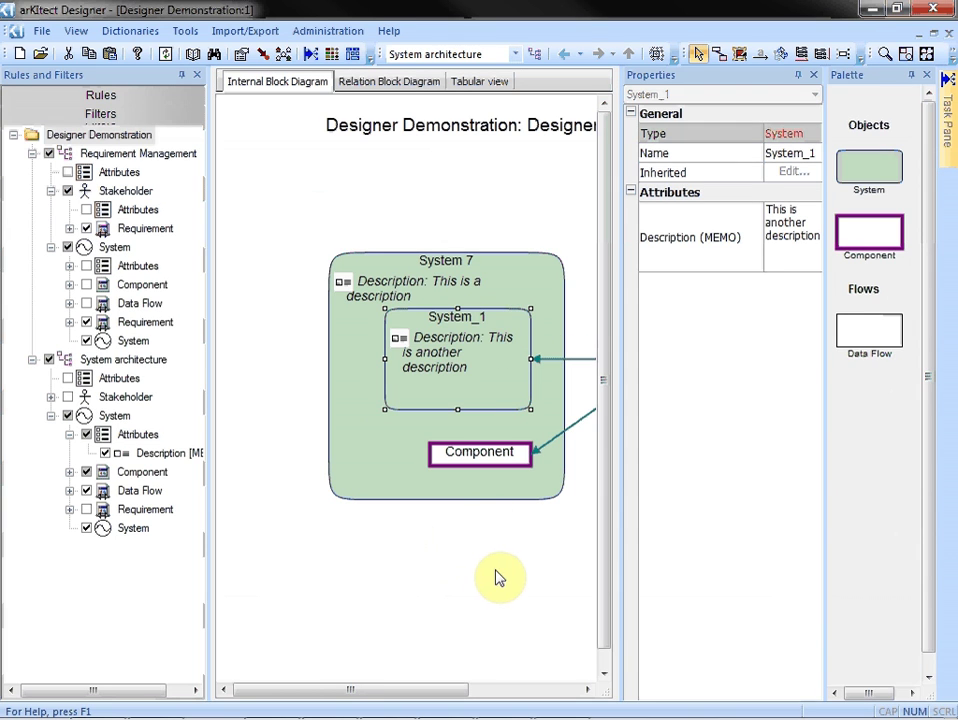
Step: Close the Properties panel and set System architecture as the default filter
click(813, 76)
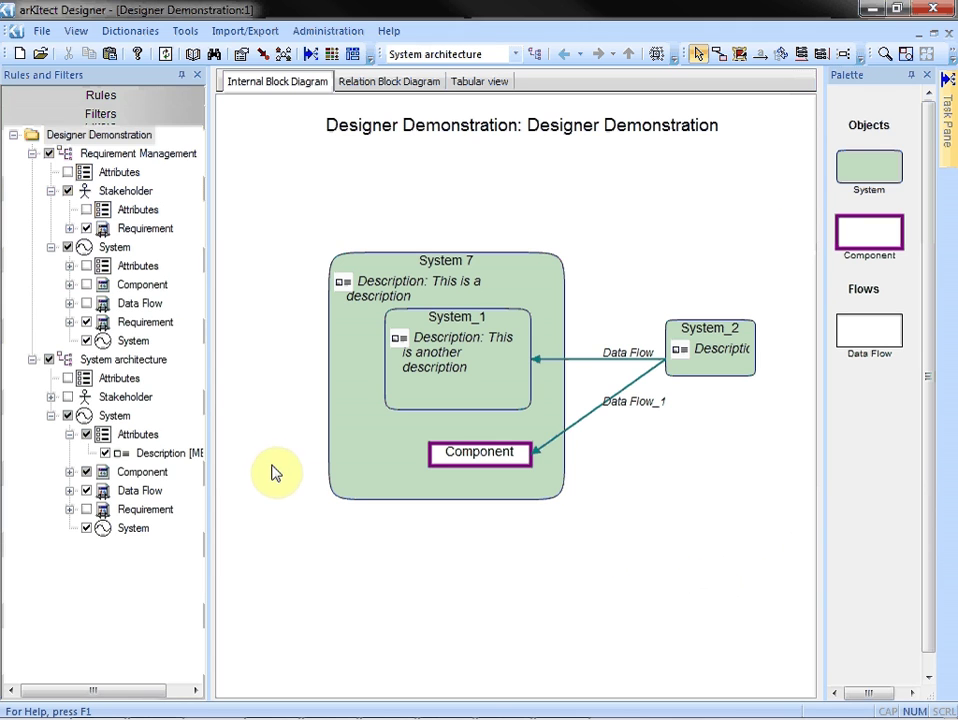
right_click(152, 361)
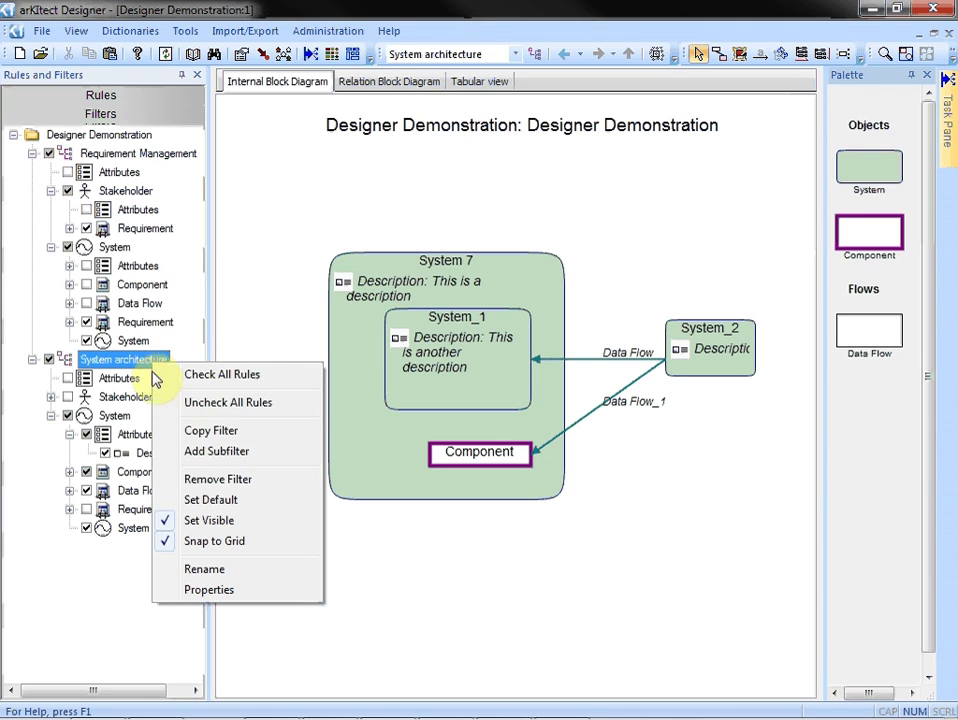
click(200, 499)
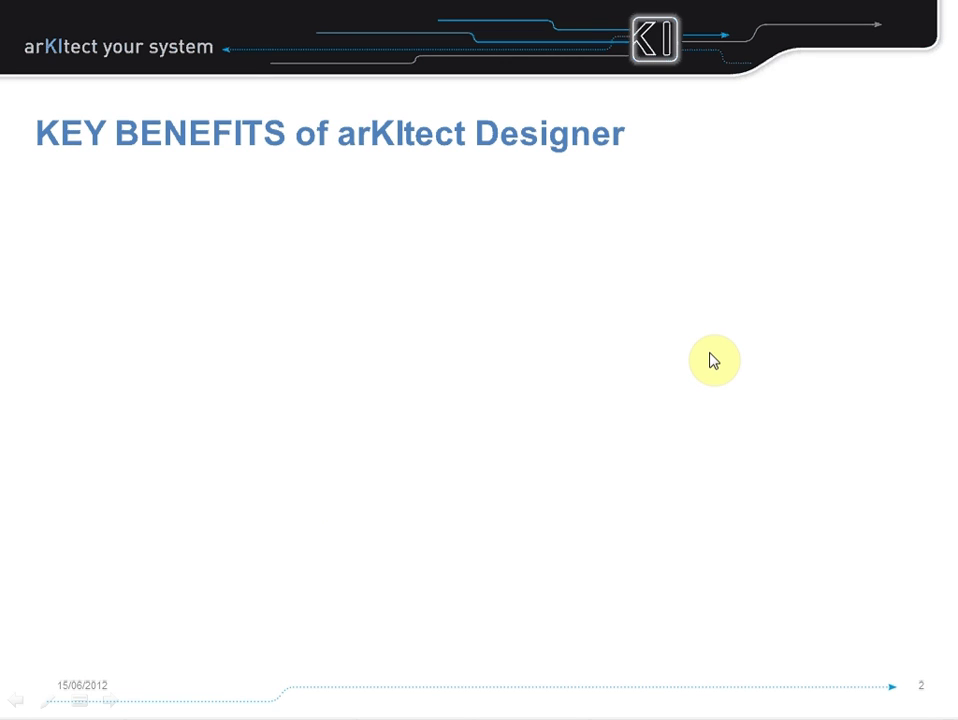
Step: Reveal the 'Define your own formal language' benefit and its 'Types' sub-bullet
click(711, 358)
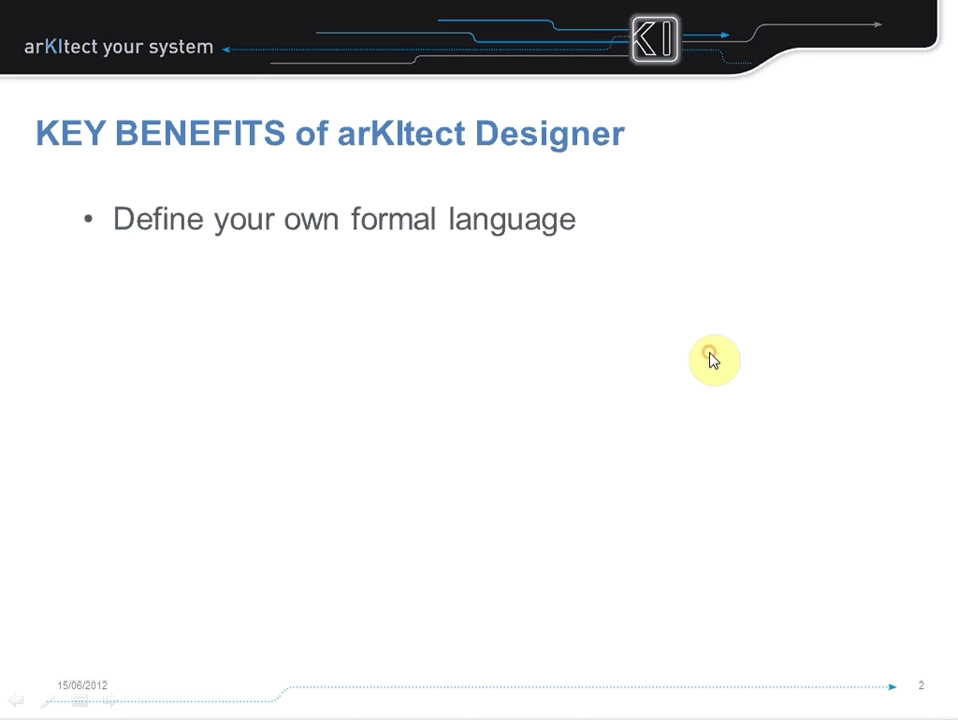
click(711, 358)
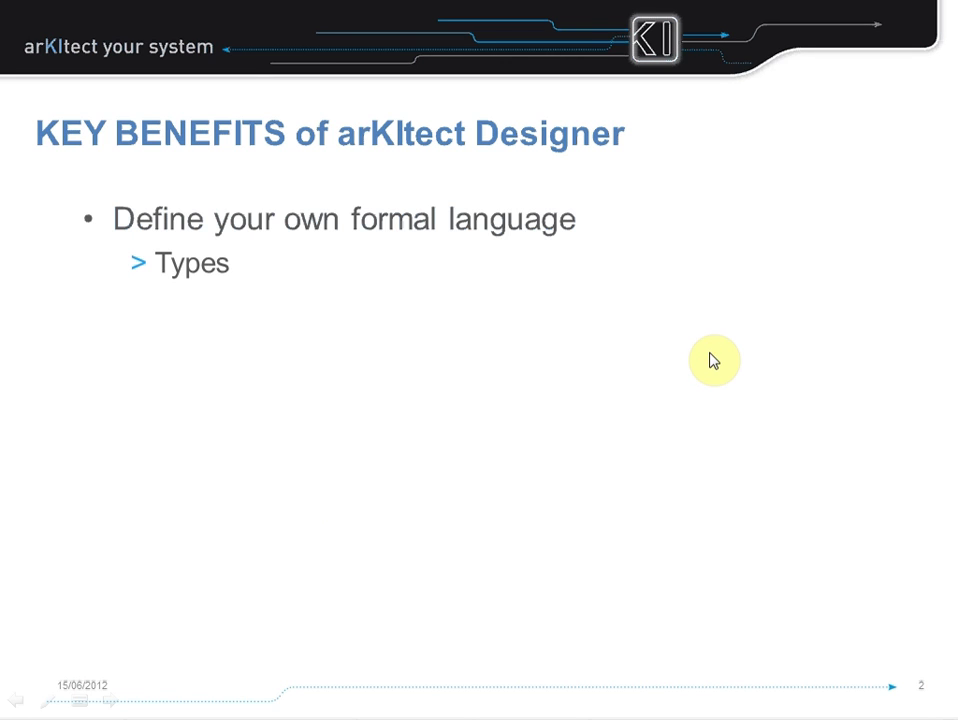